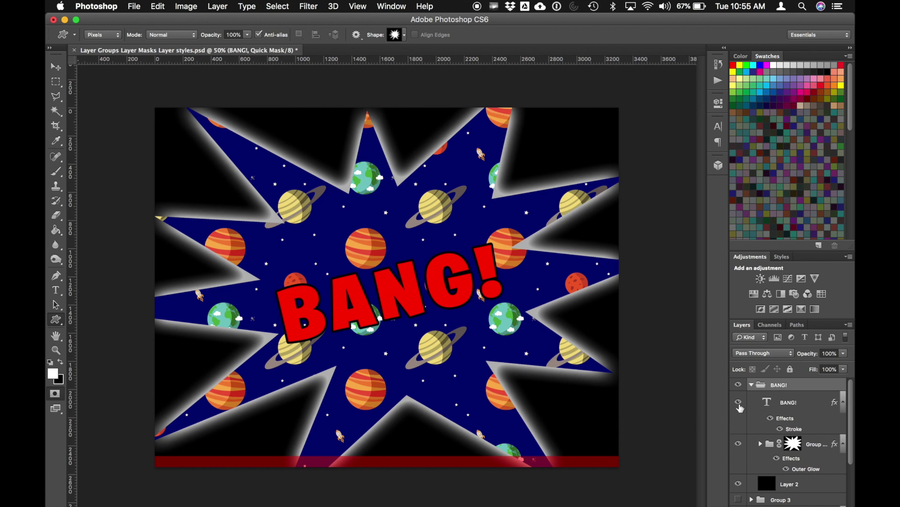
Step: Compare the BANG! group's artwork with Group 2's lettering by showing each alone, finishing with only the BANG! group visible
{"action": "left_click", "coordinate": [738, 384]}
{"action": "scroll", "coordinate": [751, 469], "scroll_direction": "down", "scroll_amount": 3}
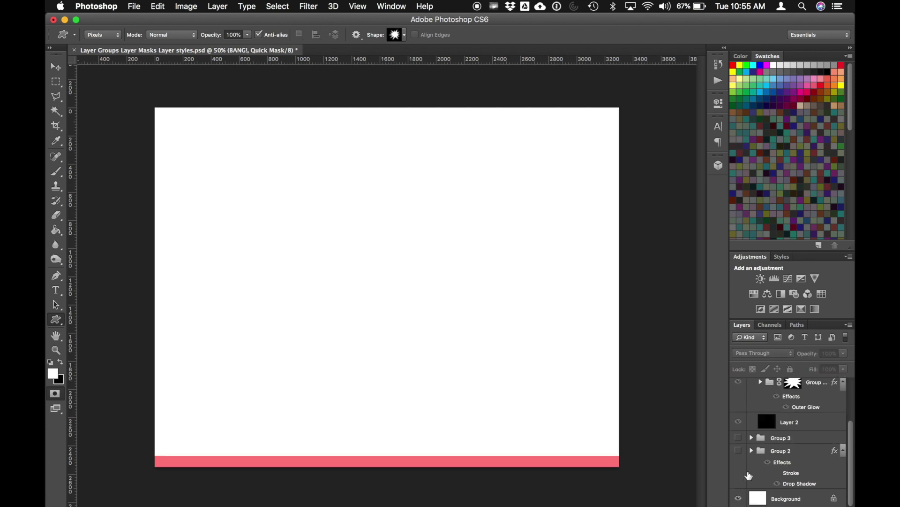
{"action": "left_click", "coordinate": [738, 450]}
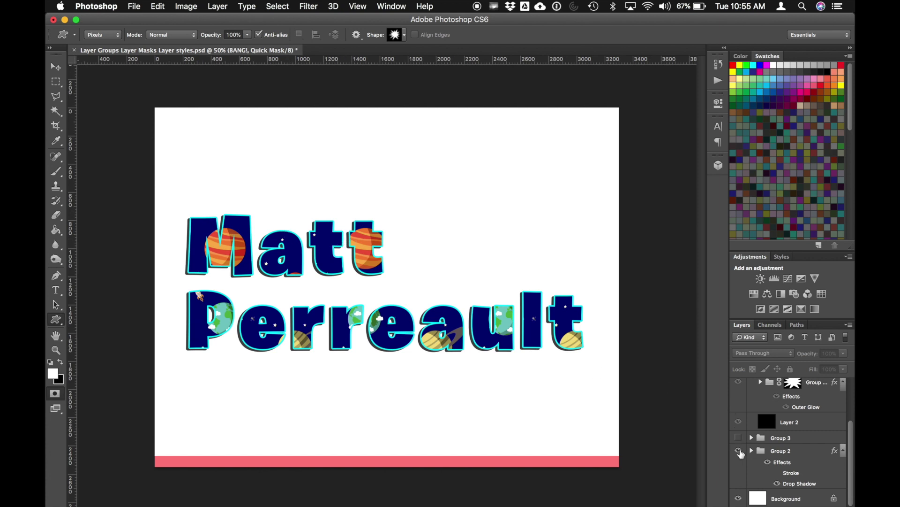
{"action": "left_click", "coordinate": [739, 451]}
{"action": "scroll", "coordinate": [739, 454], "scroll_direction": "up", "scroll_amount": 3}
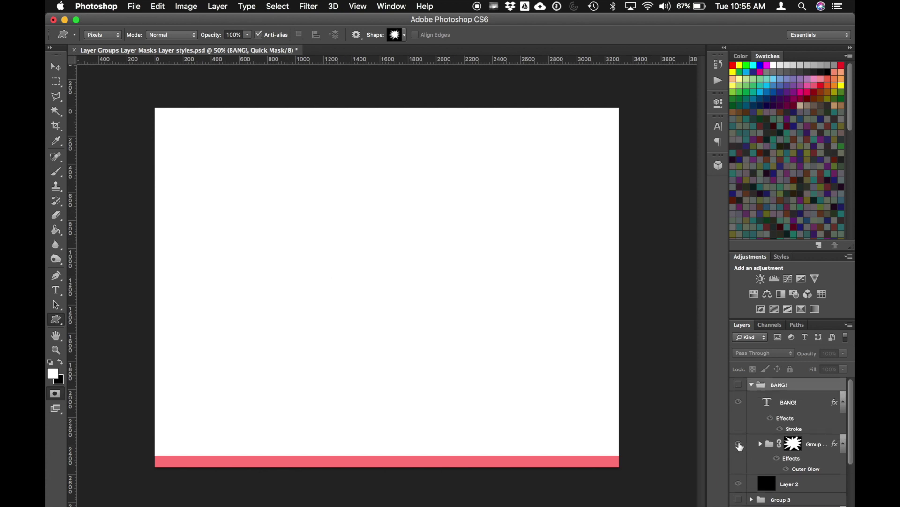
{"action": "left_click", "coordinate": [738, 384]}
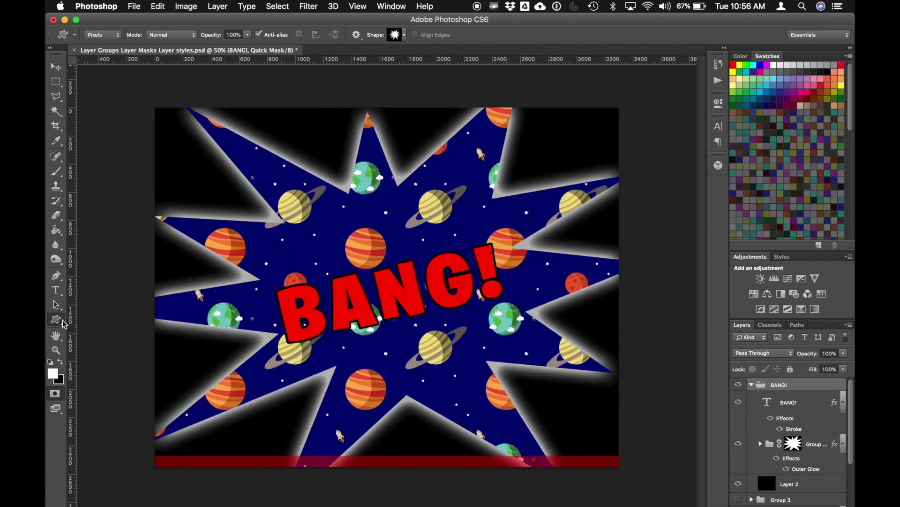
Step: Browse the whole library of custom shapes for the Custom Shape tool without creating a shape
{"action": "left_click", "coordinate": [404, 36]}
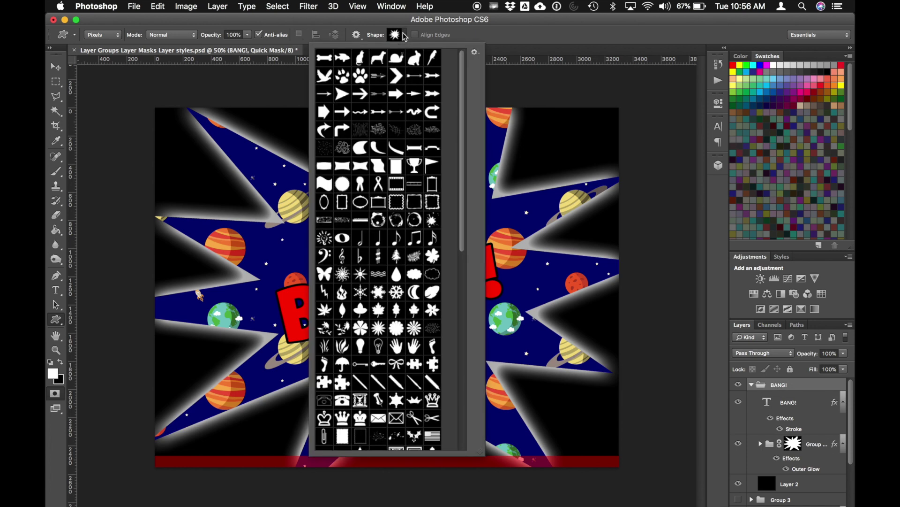
{"action": "scroll", "coordinate": [365, 187], "scroll_direction": "down", "scroll_amount": 10}
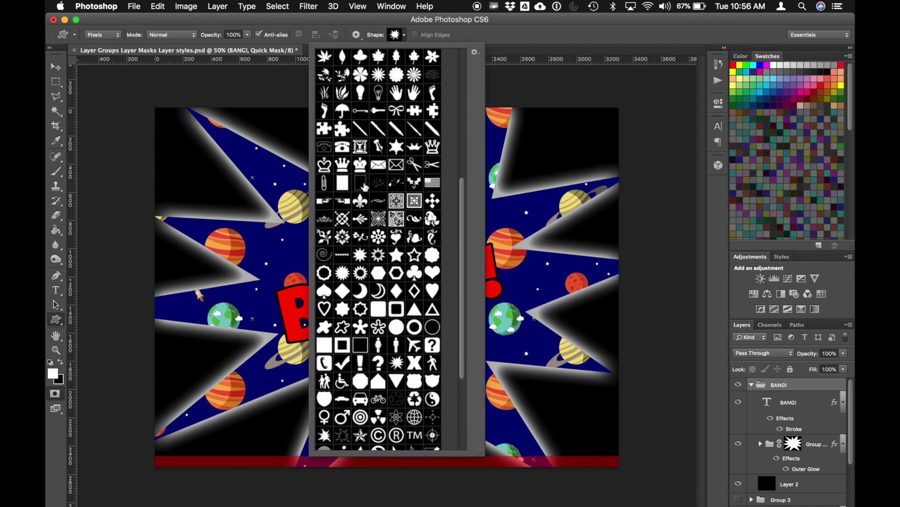
{"action": "scroll", "coordinate": [365, 187], "scroll_direction": "down", "scroll_amount": 5}
{"action": "scroll", "coordinate": [355, 145], "scroll_direction": "up", "scroll_amount": 10}
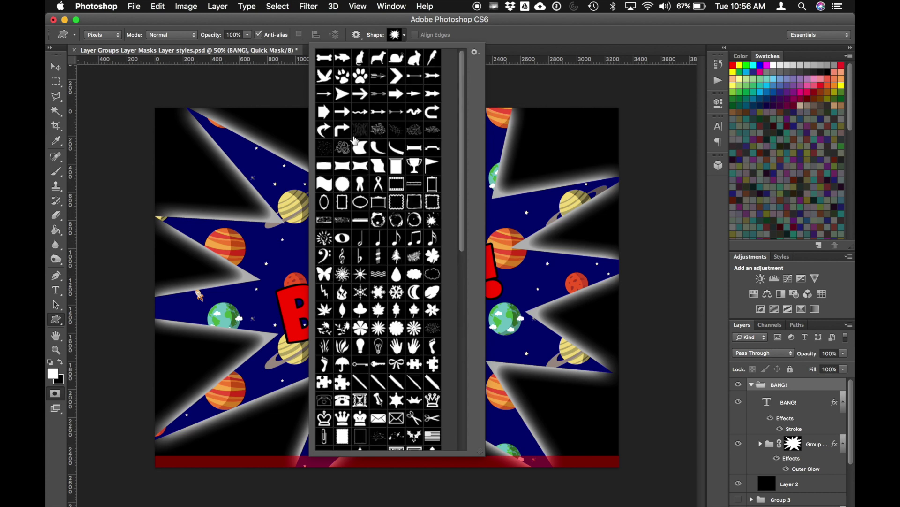
{"action": "left_click", "coordinate": [289, 88]}
{"action": "left_click", "coordinate": [290, 88]}
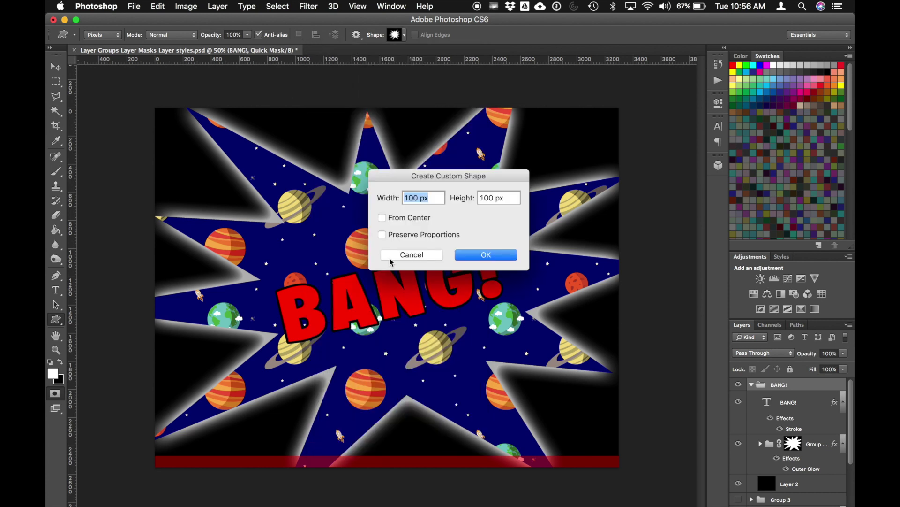
{"action": "left_click", "coordinate": [397, 257]}
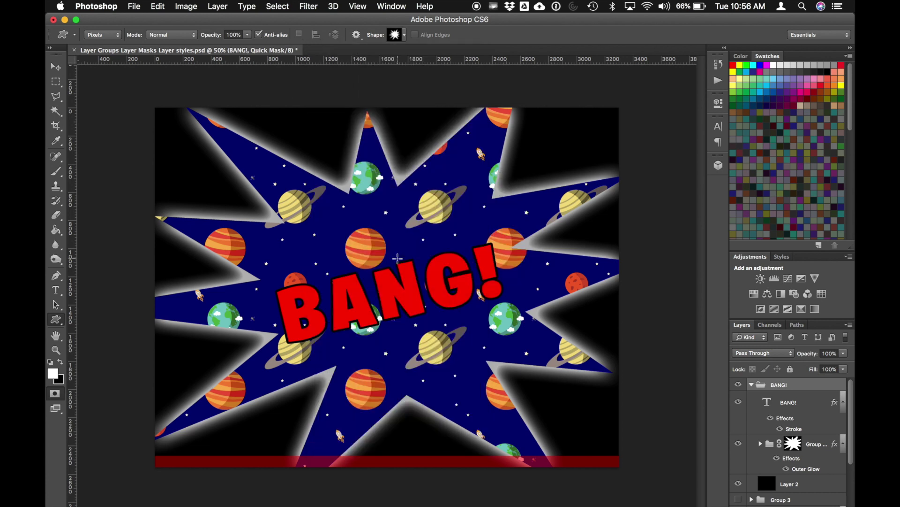
Step: Switch to Illustrator and create a new 4 in by 4 in document with one artboard
{"action": "mouse_move", "coordinate": [385, 503]}
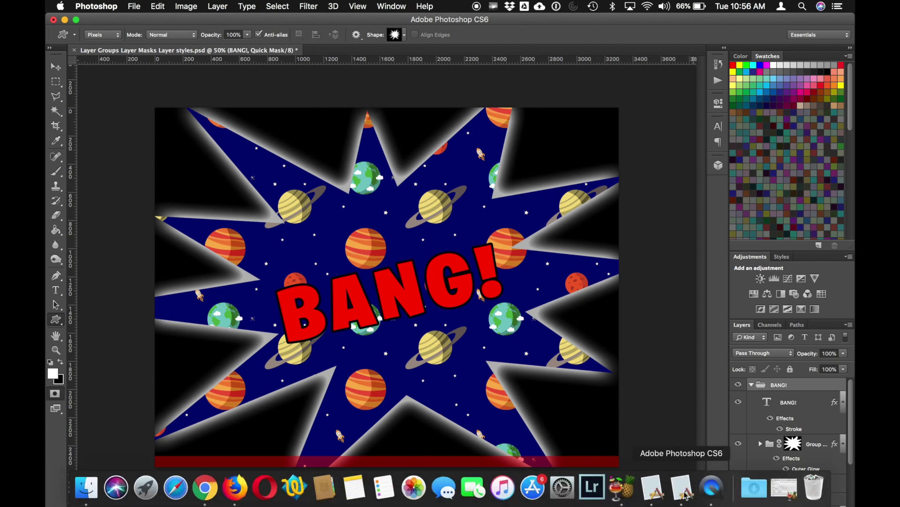
{"action": "left_click", "coordinate": [653, 492]}
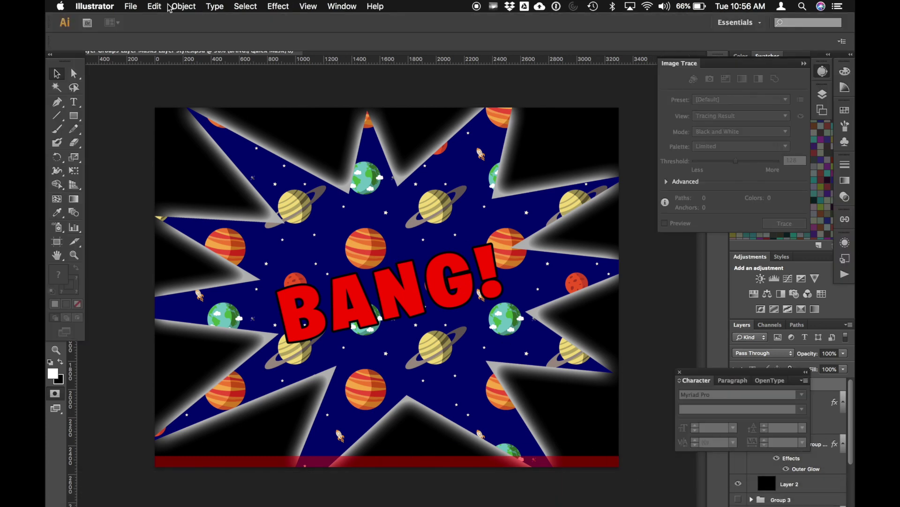
{"action": "left_click", "coordinate": [131, 6]}
{"action": "left_click", "coordinate": [140, 20]}
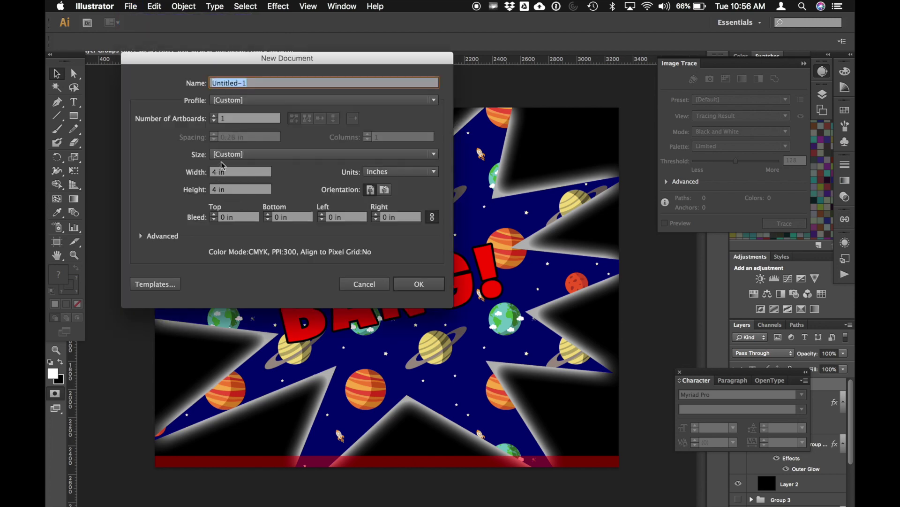
{"action": "left_click", "coordinate": [419, 283]}
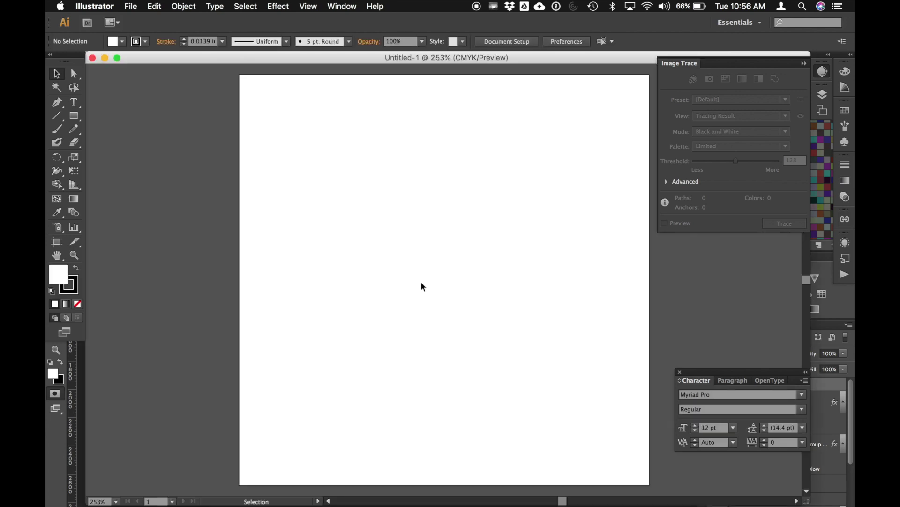
Step: Set up the Rectangle tool with a magenta fill and no stroke
{"action": "left_click", "coordinate": [74, 118]}
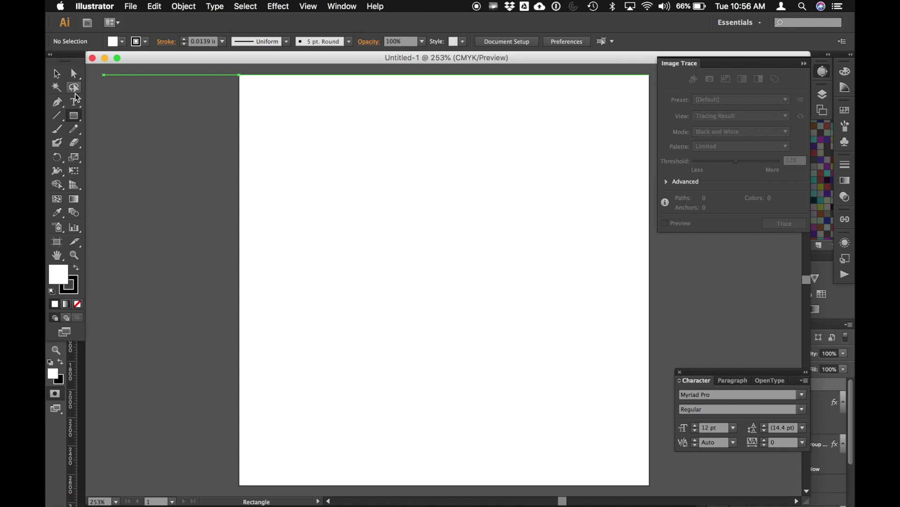
{"action": "left_click", "coordinate": [76, 117]}
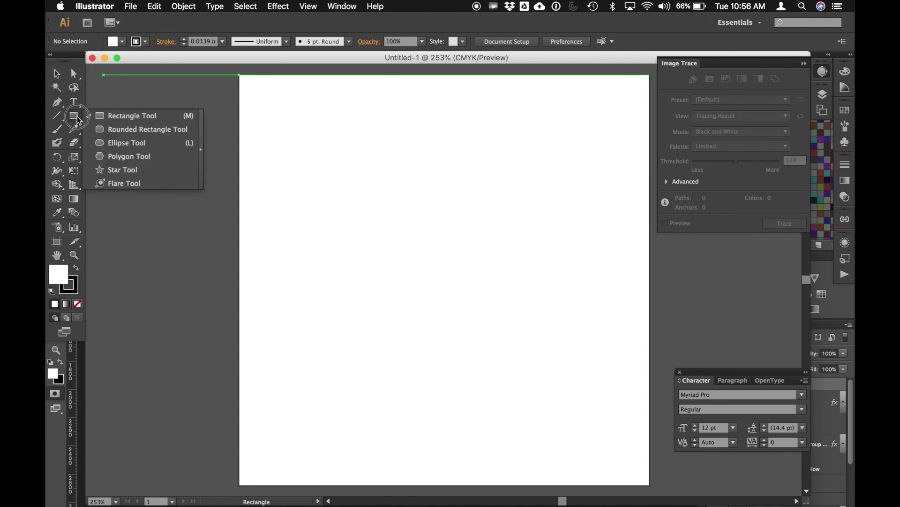
{"action": "left_click", "coordinate": [100, 116]}
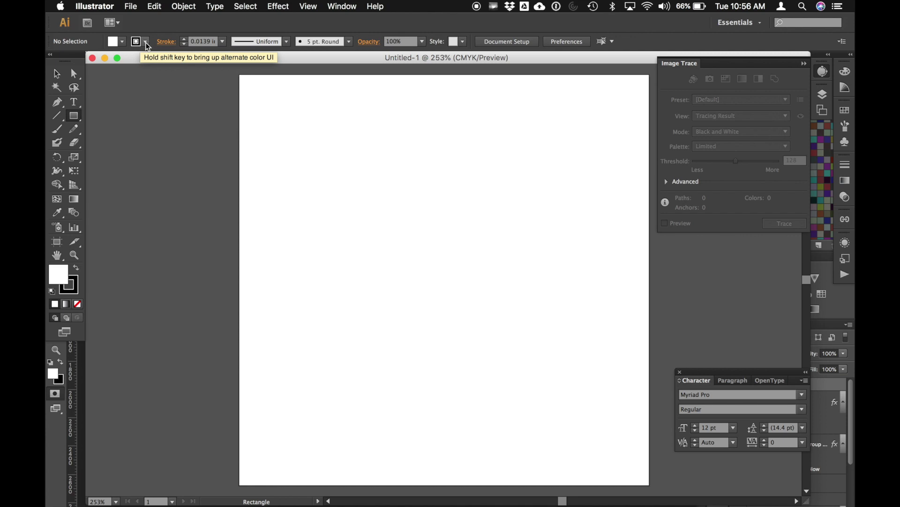
{"action": "left_click", "coordinate": [124, 43]}
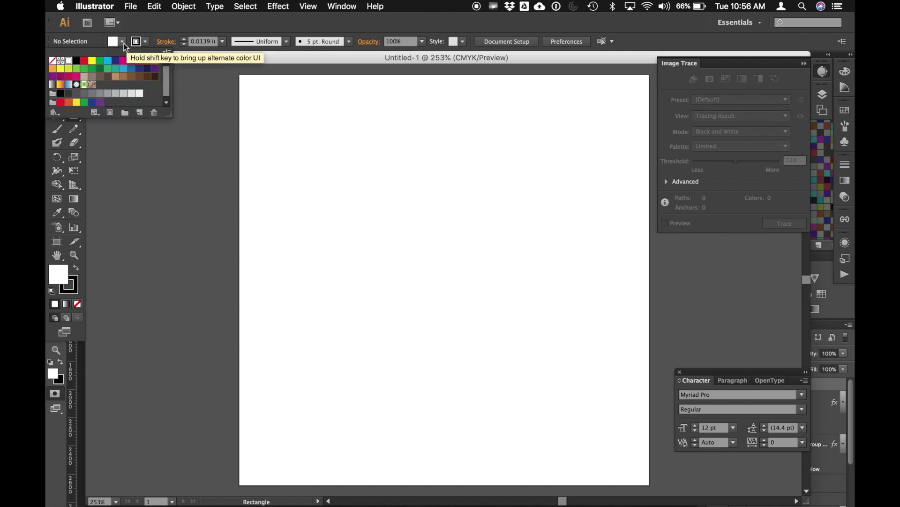
{"action": "left_click", "coordinate": [123, 61]}
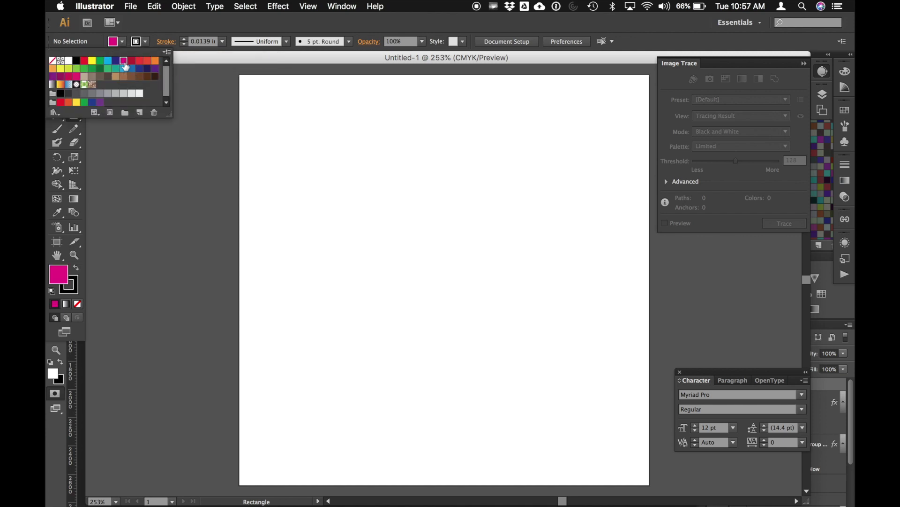
{"action": "left_click", "coordinate": [147, 46]}
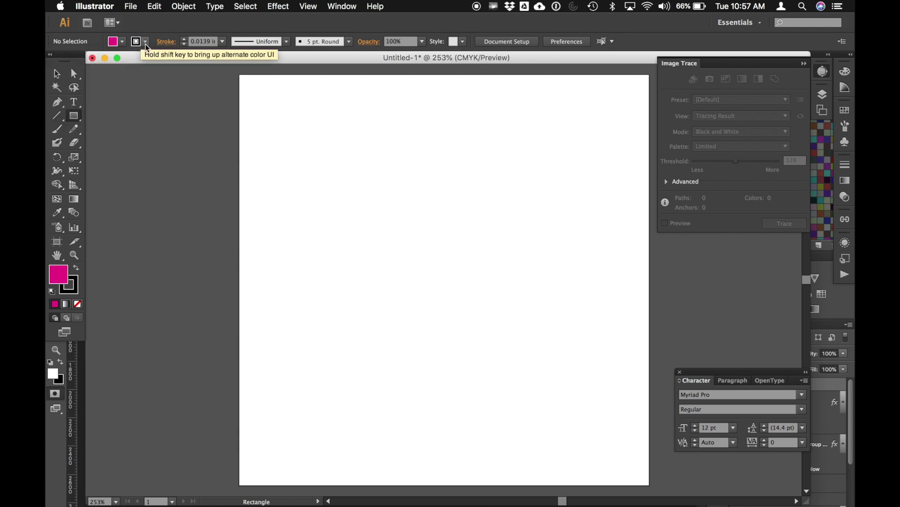
{"action": "left_click", "coordinate": [147, 46]}
{"action": "left_click", "coordinate": [53, 61]}
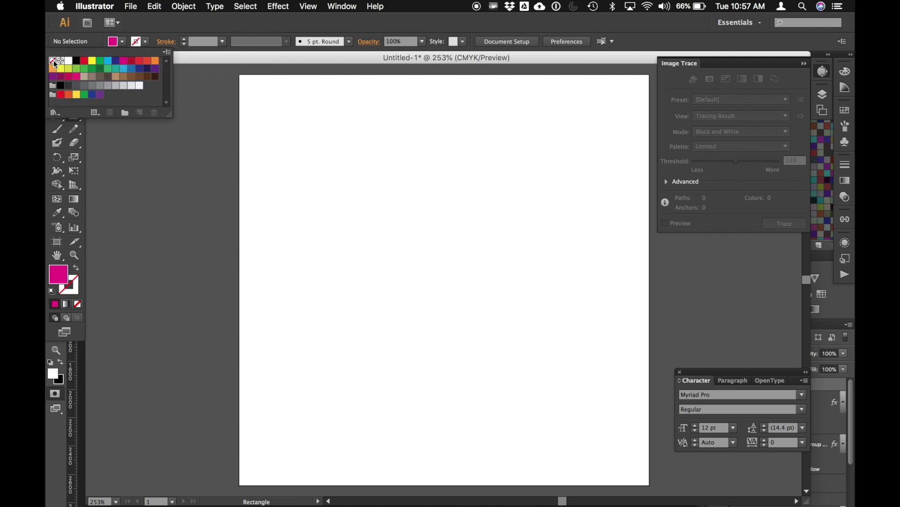
Step: Draw a rectangle about 2.4 in wide near the artboard's center, with its upper-left corner at about X 0.79, Y 0.83 in
{"action": "left_click", "coordinate": [315, 157]}
{"action": "mouse_move", "coordinate": [321, 160]}
{"action": "left_mouse_down"}
{"action": "mouse_move", "coordinate": [553, 311]}
{"action": "mouse_move", "coordinate": [575, 431]}
{"action": "mouse_move", "coordinate": [566, 358]}
{"action": "left_mouse_up"}
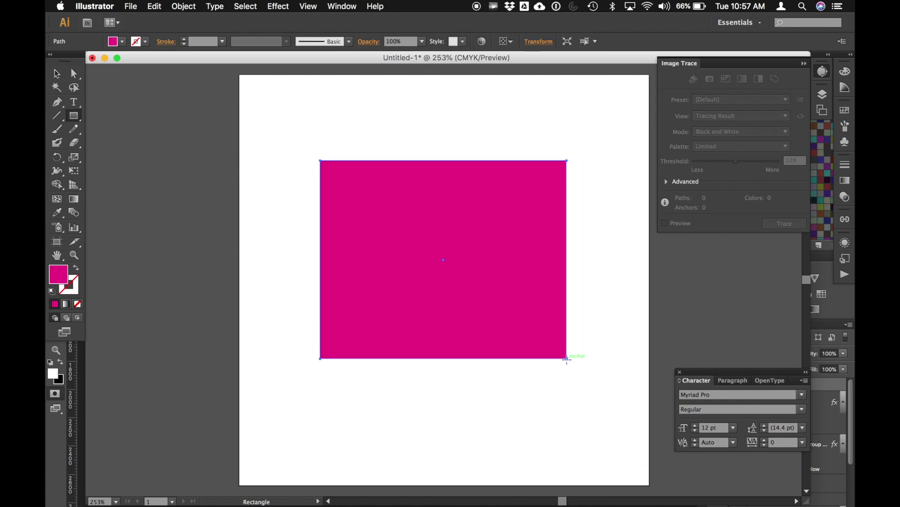
{"action": "scroll", "coordinate": [320, 115], "scroll_direction": "right", "scroll_amount": 2}
{"action": "scroll", "coordinate": [319, 115], "scroll_direction": "down", "scroll_amount": 1}
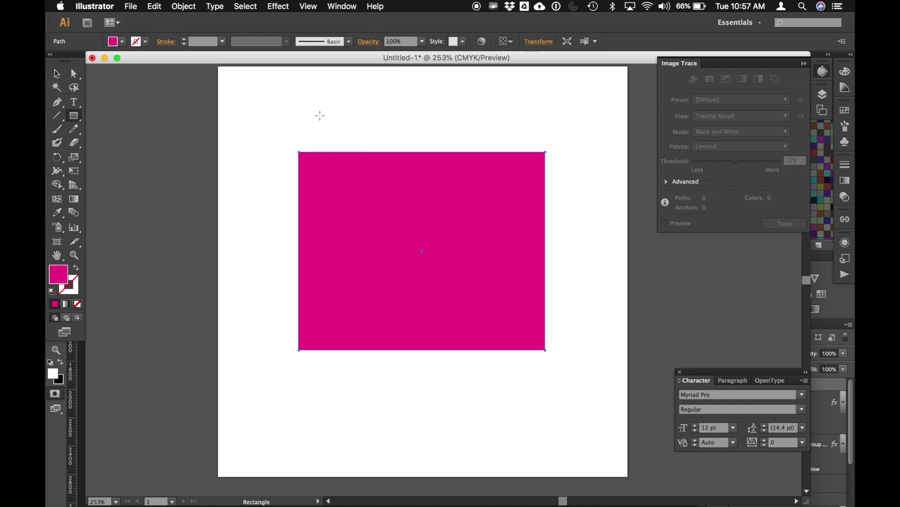
Step: Move the rectangle's upper-left anchor point to about X 0.42, Y 1.32 in and its upper-right one to about X 2.40, Y 1.07 in
{"action": "left_click", "coordinate": [73, 73]}
{"action": "left_click", "coordinate": [300, 156]}
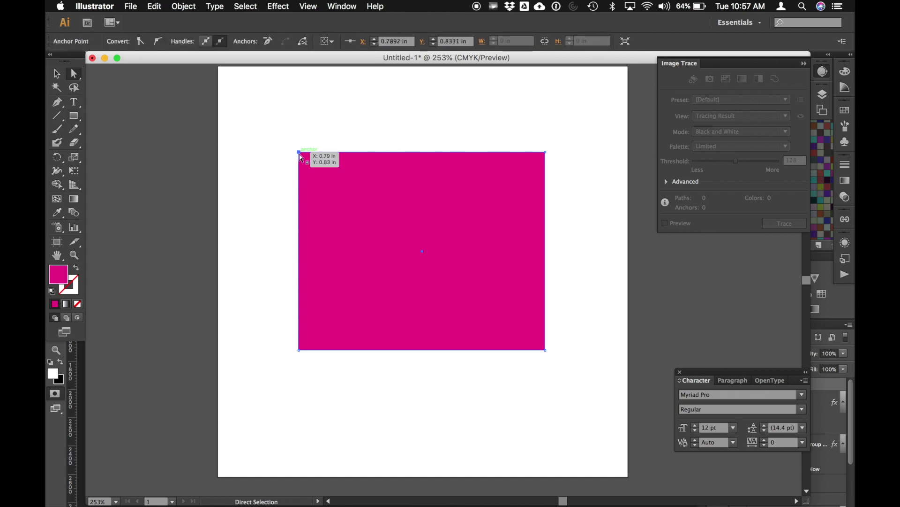
{"action": "left_click", "coordinate": [301, 156]}
{"action": "left_click_drag", "start_coordinate": [300, 155], "coordinate": [274, 130]}
{"action": "left_click", "coordinate": [545, 152]}
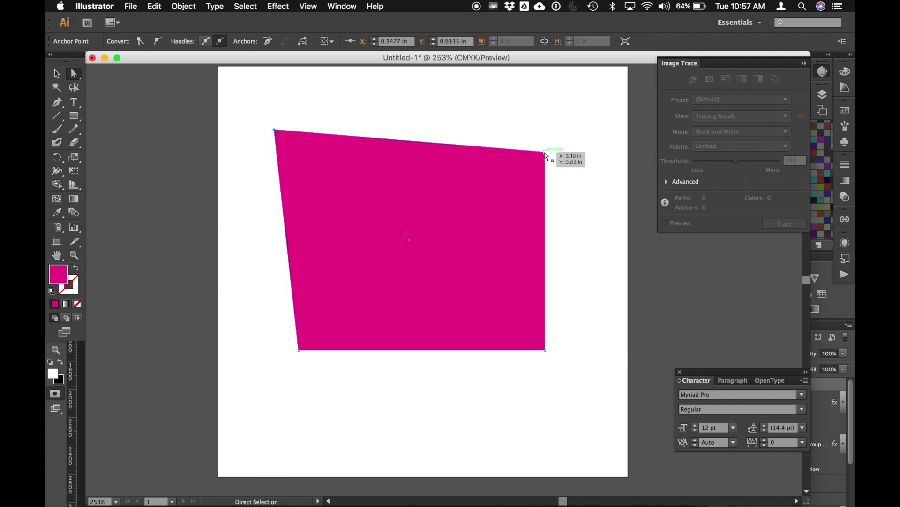
{"action": "left_click_drag", "start_coordinate": [545, 152], "coordinate": [464, 177]}
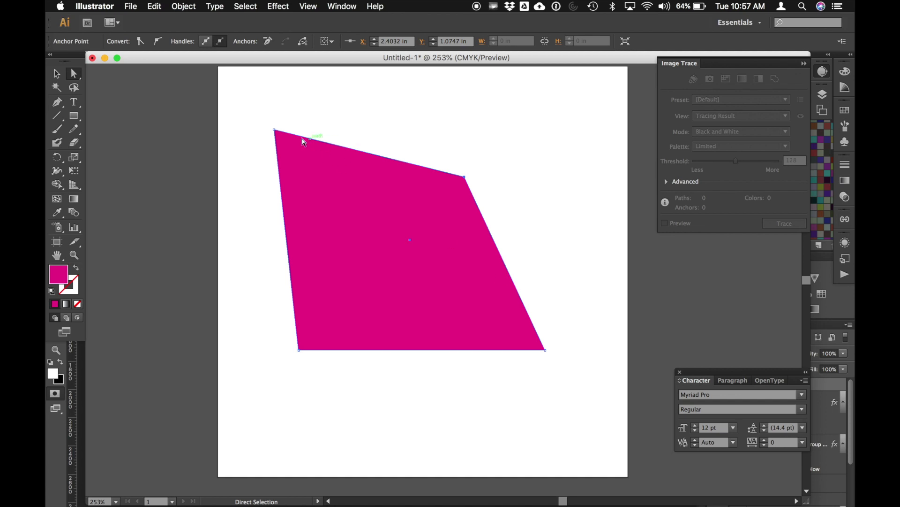
{"action": "left_click", "coordinate": [276, 131]}
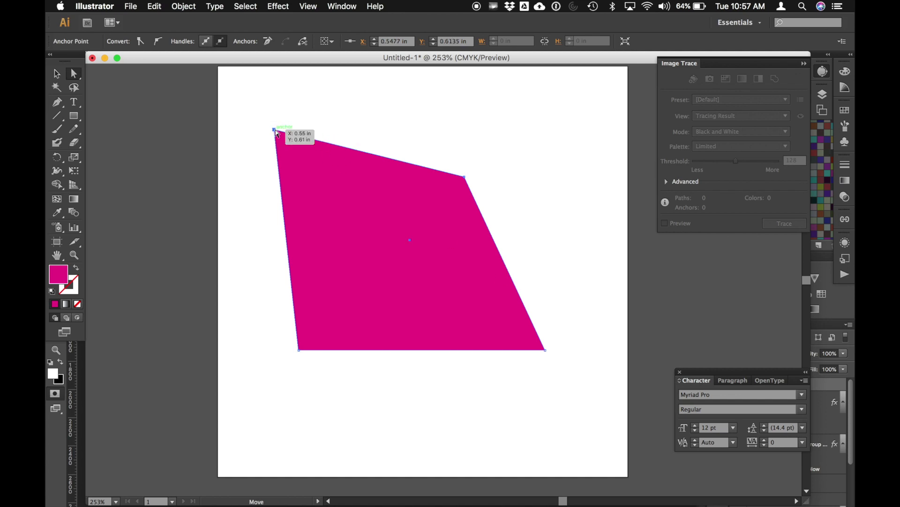
{"action": "left_click_drag", "start_coordinate": [276, 132], "coordinate": [261, 205]}
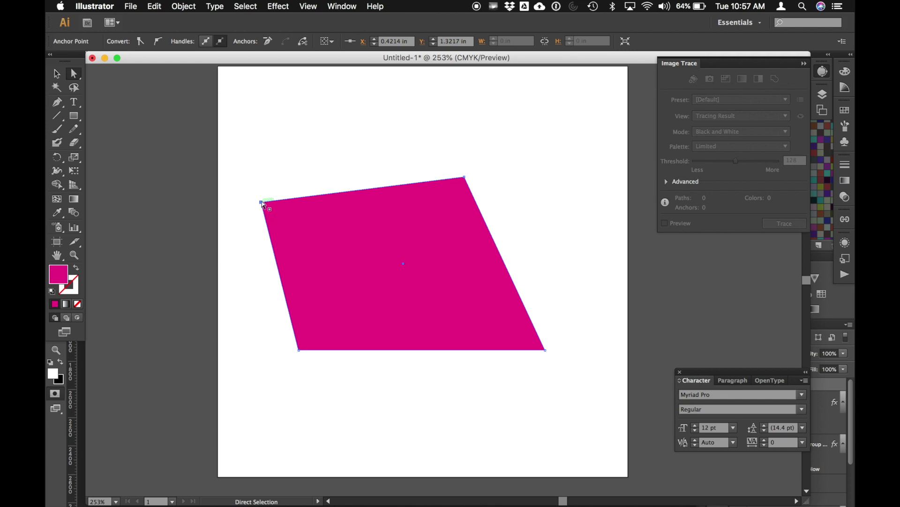
Step: Convert both upper anchor points of the magenta shape to smooth points
{"action": "left_click", "coordinate": [158, 42]}
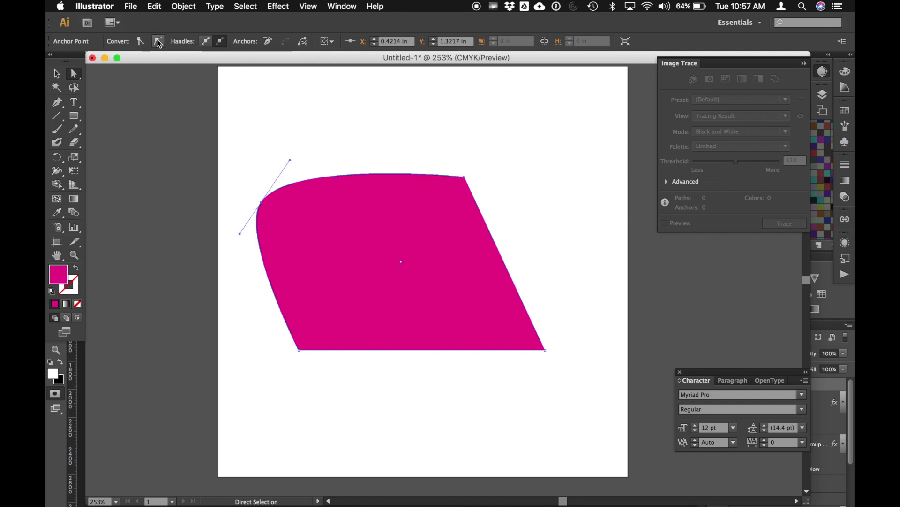
{"action": "left_click", "coordinate": [465, 177]}
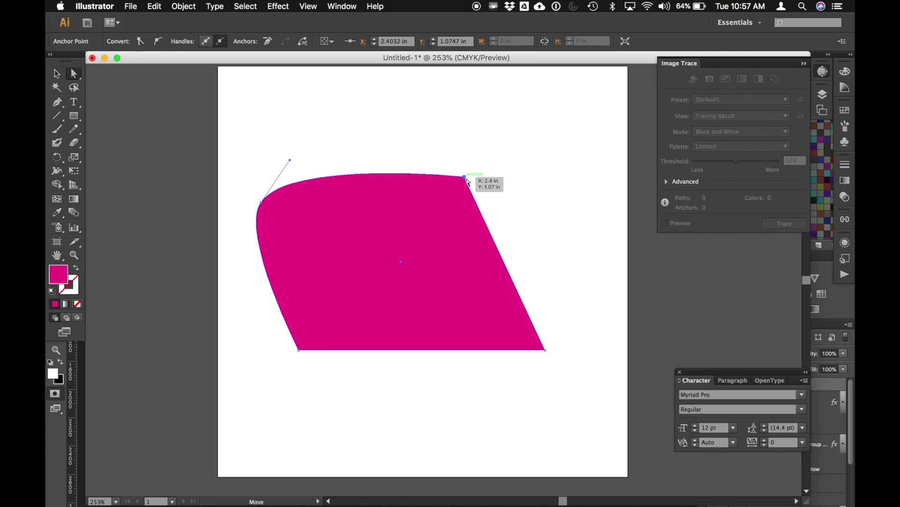
{"action": "left_click", "coordinate": [159, 42]}
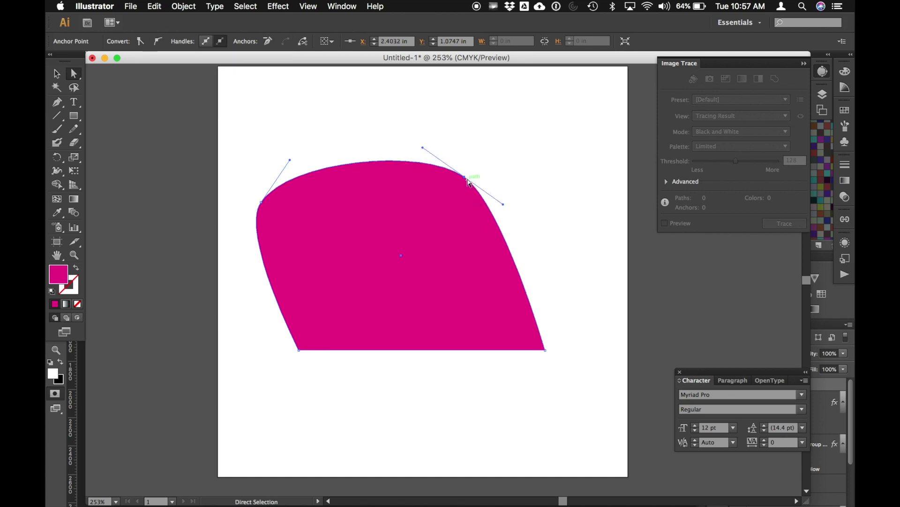
Step: Move the smooth upper-left anchor point to about X 0.41, Y 1.83 in and the upper-right one to about X 2.60, Y 1.16 in
{"action": "left_click_drag", "start_coordinate": [464, 177], "coordinate": [516, 183]}
{"action": "left_click", "coordinate": [262, 203]}
{"action": "left_click_drag", "start_coordinate": [263, 205], "coordinate": [284, 202]}
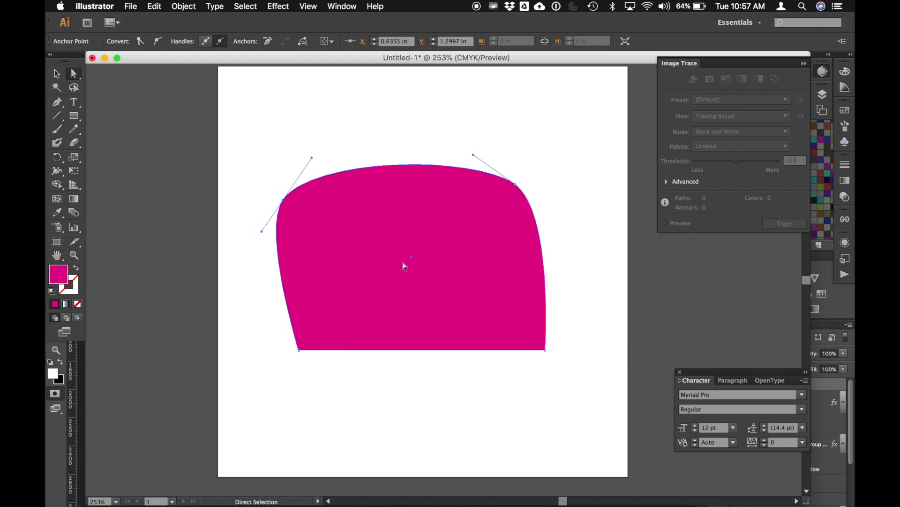
{"action": "left_click_drag", "start_coordinate": [284, 201], "coordinate": [260, 255]}
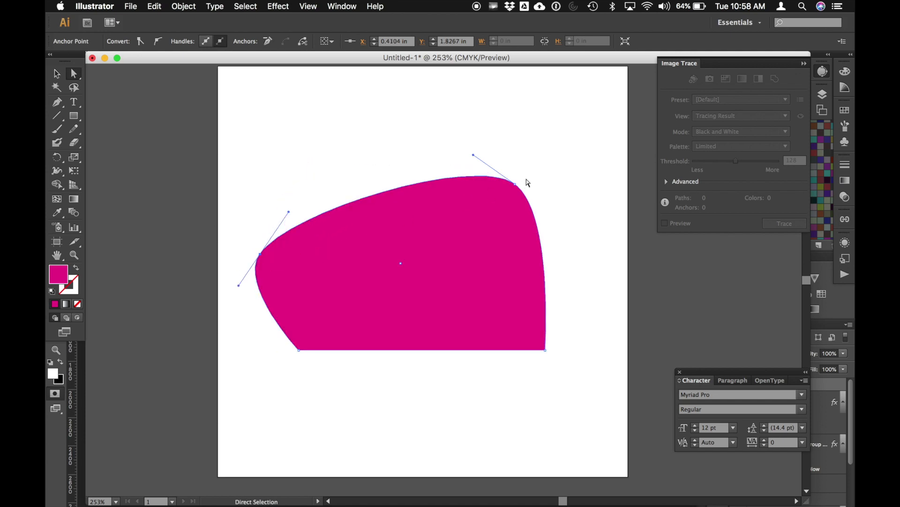
{"action": "left_click_drag", "start_coordinate": [516, 184], "coordinate": [485, 188]}
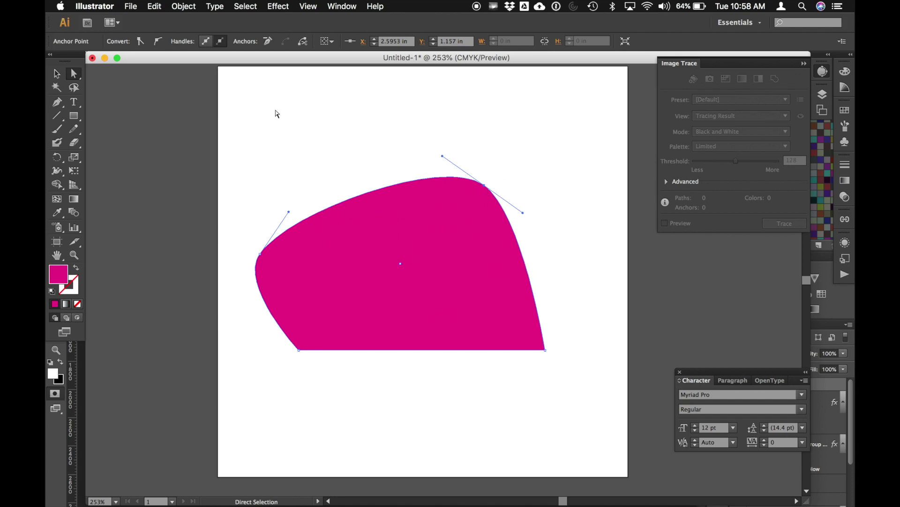
Step: Add an anchor point midway along each segment of the magenta shape's path
{"action": "left_click", "coordinate": [184, 7]}
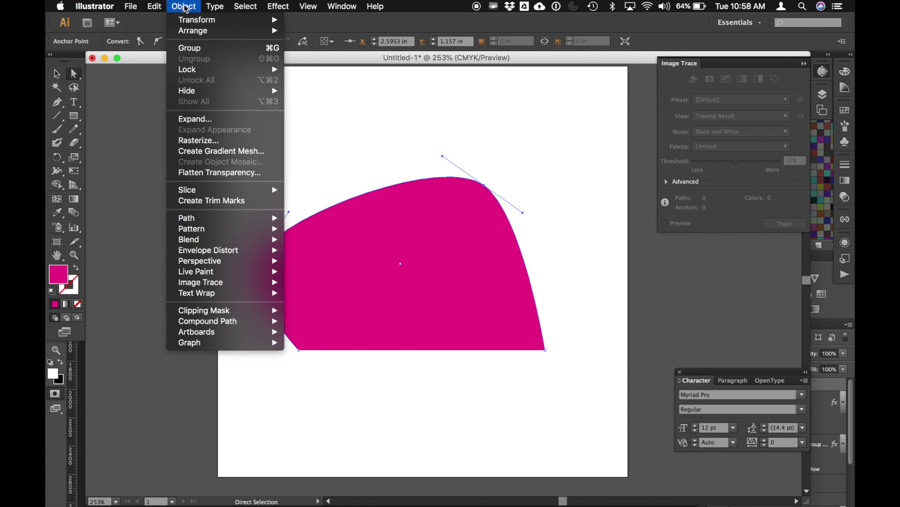
{"action": "mouse_move", "coordinate": [217, 222]}
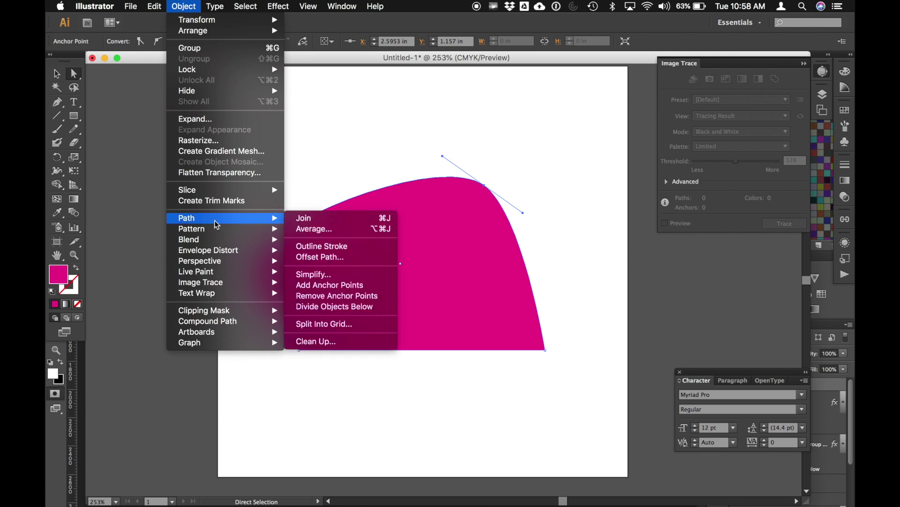
{"action": "left_click", "coordinate": [350, 284]}
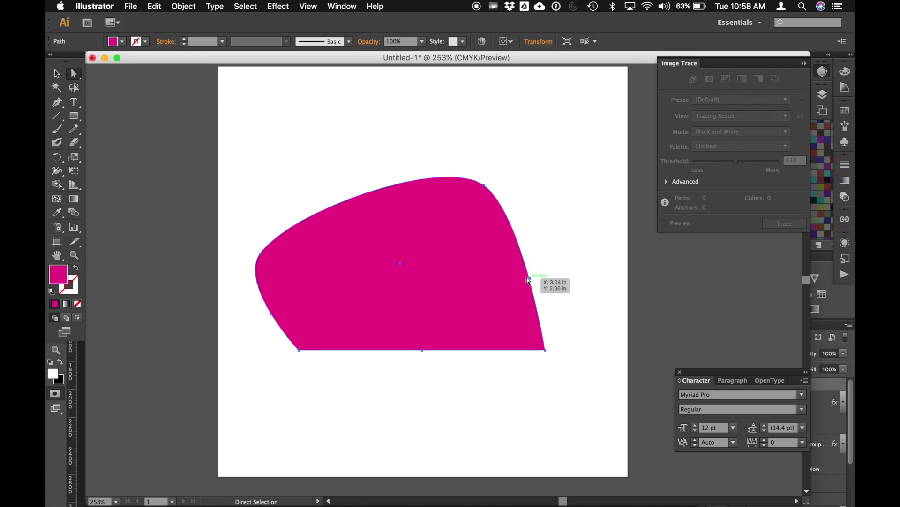
Step: Move the upper edge's middle anchor point to about X 1.37, Y 1.87 in and swing both its handles upward into a cleft
{"action": "left_click", "coordinate": [367, 192]}
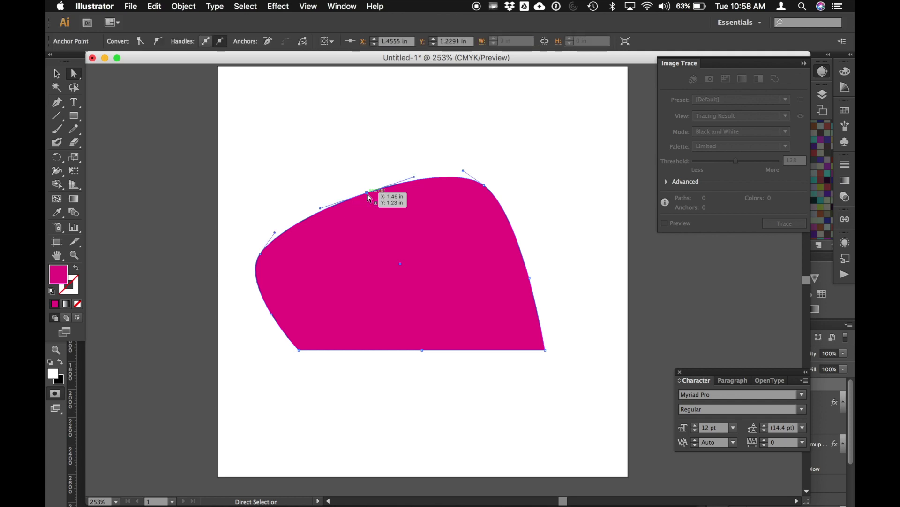
{"action": "left_click_drag", "start_coordinate": [369, 195], "coordinate": [360, 259]}
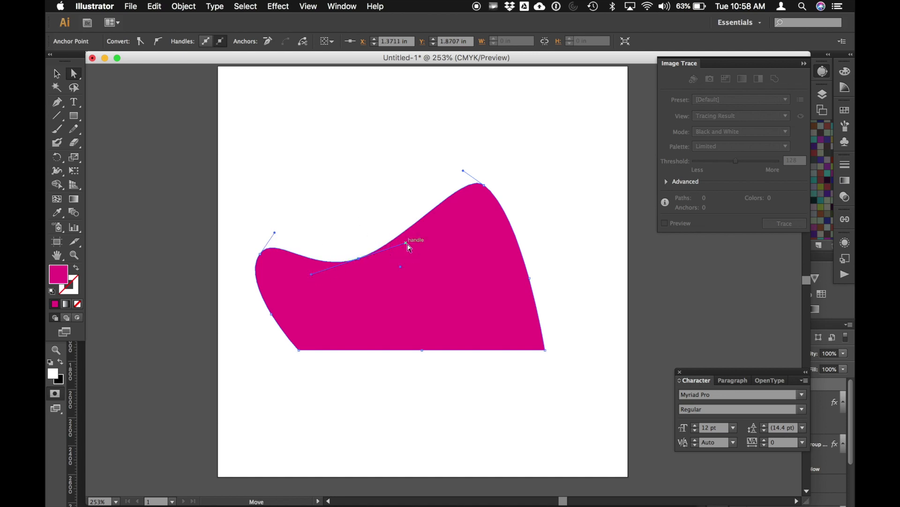
{"action": "left_click_drag", "start_coordinate": [407, 244], "coordinate": [375, 203]}
{"action": "left_click_drag", "start_coordinate": [312, 274], "coordinate": [318, 172]}
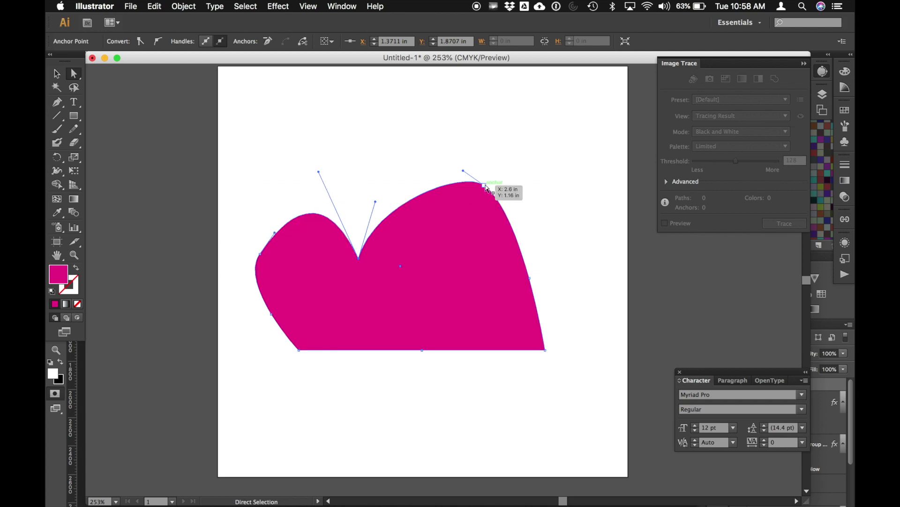
Step: Move the upper-right anchor point to about X 2.41, Y 1.09 in and the right-edge one to X 2.68, Y 2.08 in, swinging the latter's handles up and outward
{"action": "left_click_drag", "start_coordinate": [485, 186], "coordinate": [466, 178]}
{"action": "left_click_drag", "start_coordinate": [531, 280], "coordinate": [495, 283]}
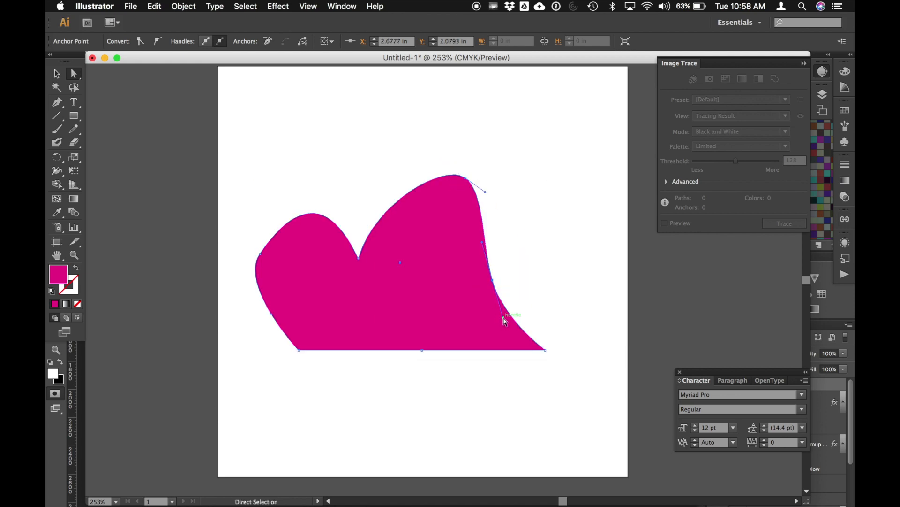
{"action": "left_click_drag", "start_coordinate": [503, 318], "coordinate": [567, 239]}
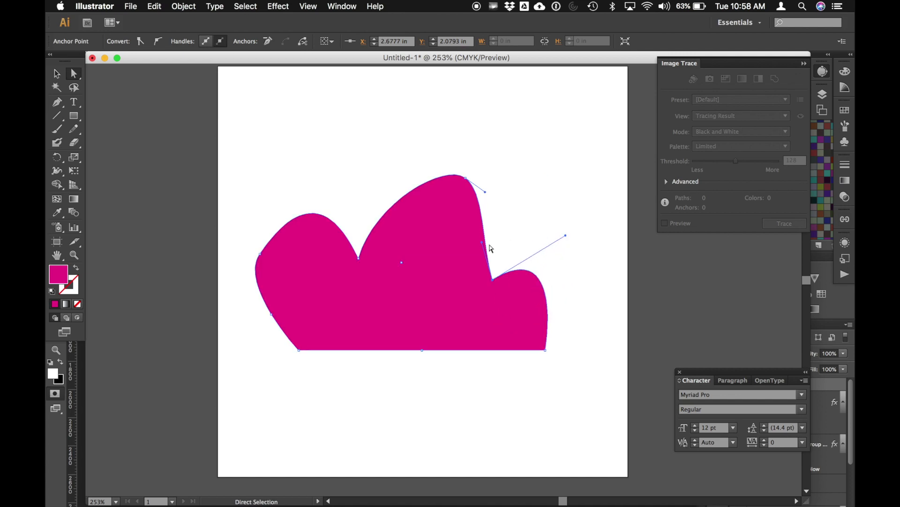
{"action": "left_click_drag", "start_coordinate": [483, 243], "coordinate": [529, 230]}
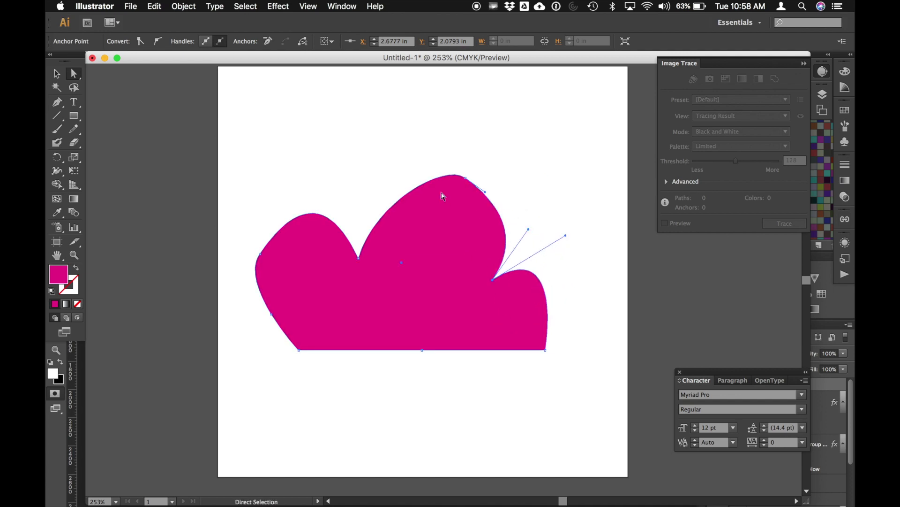
Step: Round the cloud's middle and left lobes with their handles, moving their anchor points to about X 2.22, Y 1.12 in and X 0.47, Y 1.75 in
{"action": "left_click", "coordinate": [467, 178]}
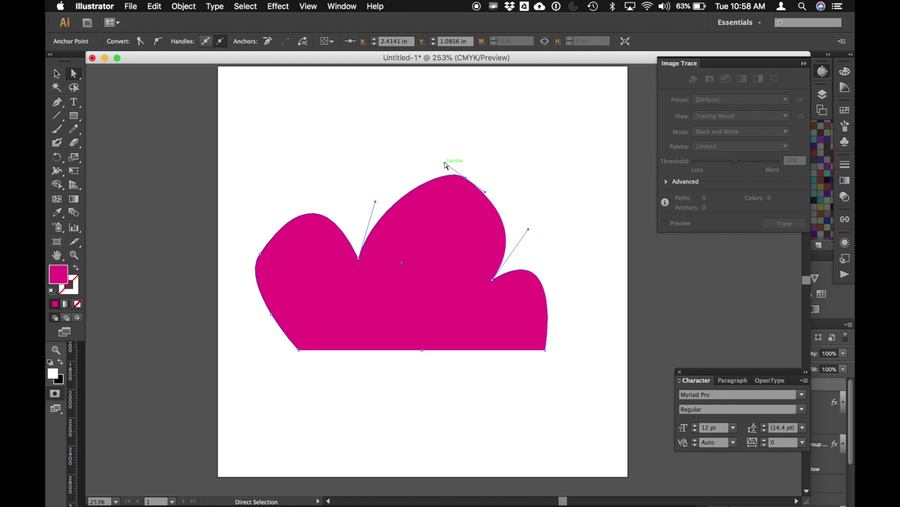
{"action": "left_click_drag", "start_coordinate": [445, 163], "coordinate": [405, 176]}
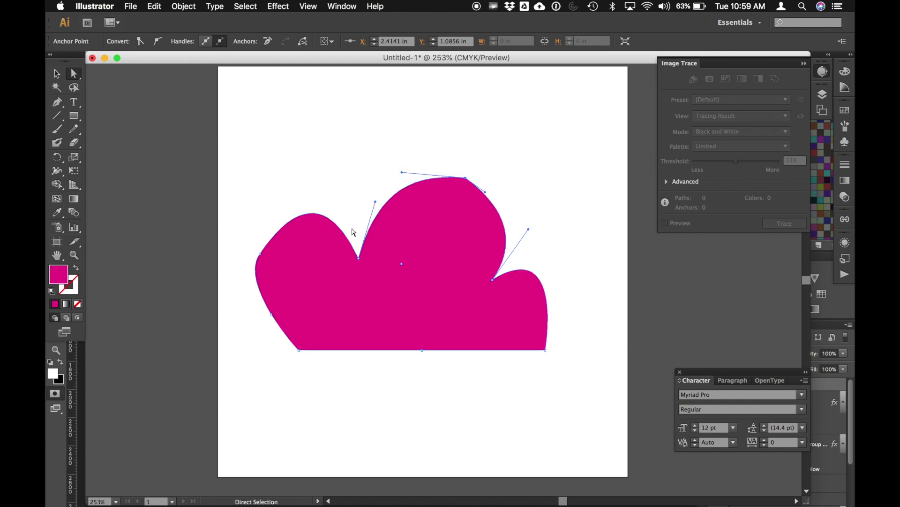
{"action": "left_click", "coordinate": [259, 255]}
{"action": "left_click_drag", "start_coordinate": [261, 258], "coordinate": [276, 217]}
{"action": "left_click_drag", "start_coordinate": [319, 174], "coordinate": [323, 201]}
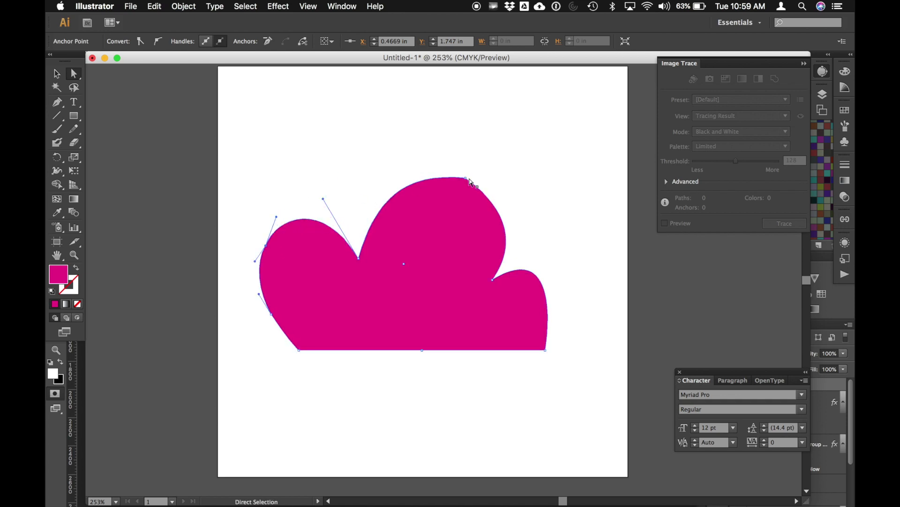
{"action": "mouse_move", "coordinate": [465, 178]}
{"action": "left_mouse_down"}
{"action": "mouse_move", "coordinate": [446, 184]}
{"action": "mouse_move", "coordinate": [473, 189]}
{"action": "left_mouse_up"}
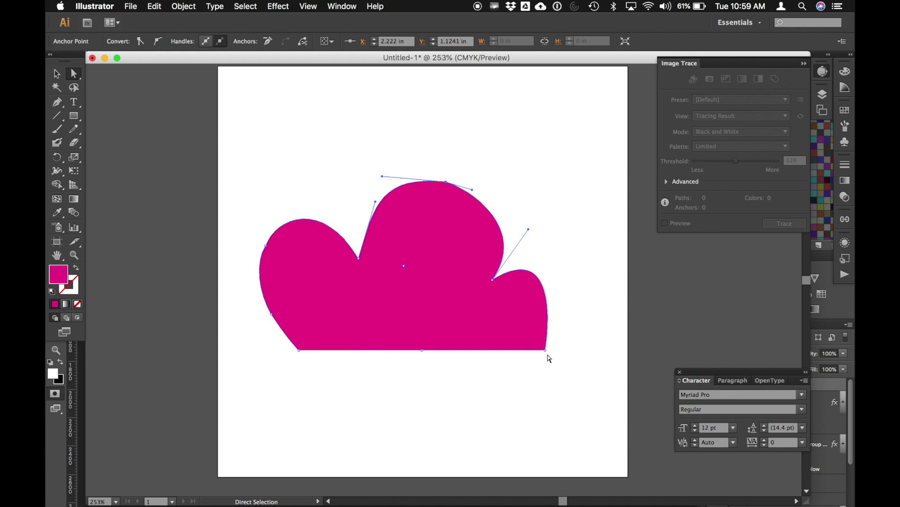
Step: Move the shape's lower-right corner point inward and its lower-left one to about X 1.05, Y 2.74 in
{"action": "left_click_drag", "start_coordinate": [546, 351], "coordinate": [521, 347]}
{"action": "left_click_drag", "start_coordinate": [565, 238], "coordinate": [600, 234]}
{"action": "left_click_drag", "start_coordinate": [298, 350], "coordinate": [327, 352]}
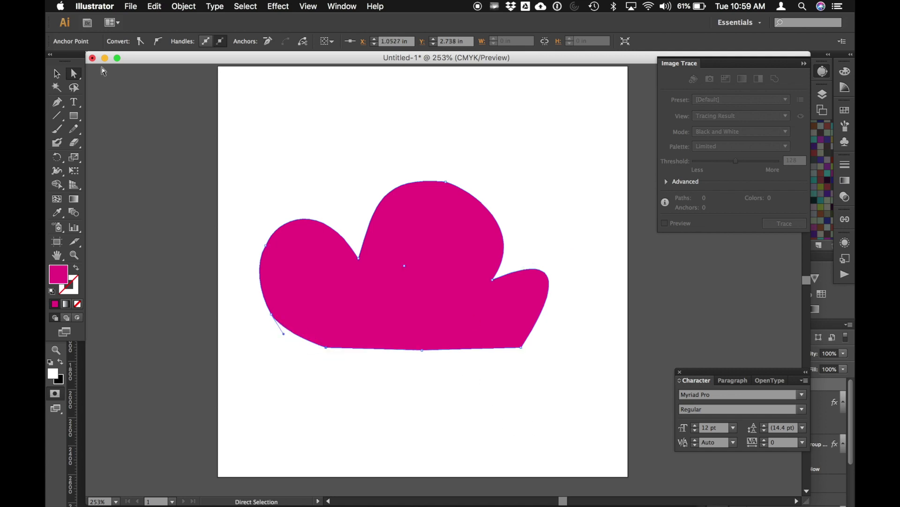
Step: Select the whole cloud shape and copy it
{"action": "left_click", "coordinate": [56, 75]}
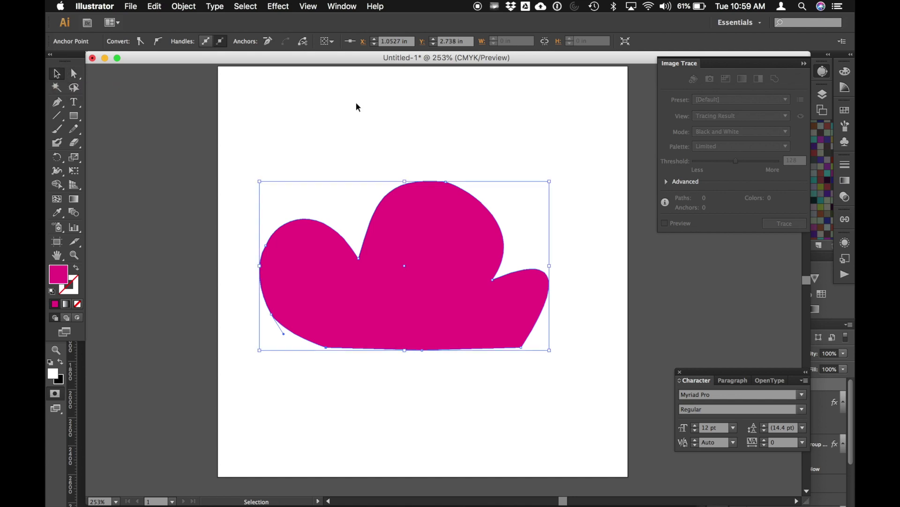
{"action": "left_click", "coordinate": [370, 153]}
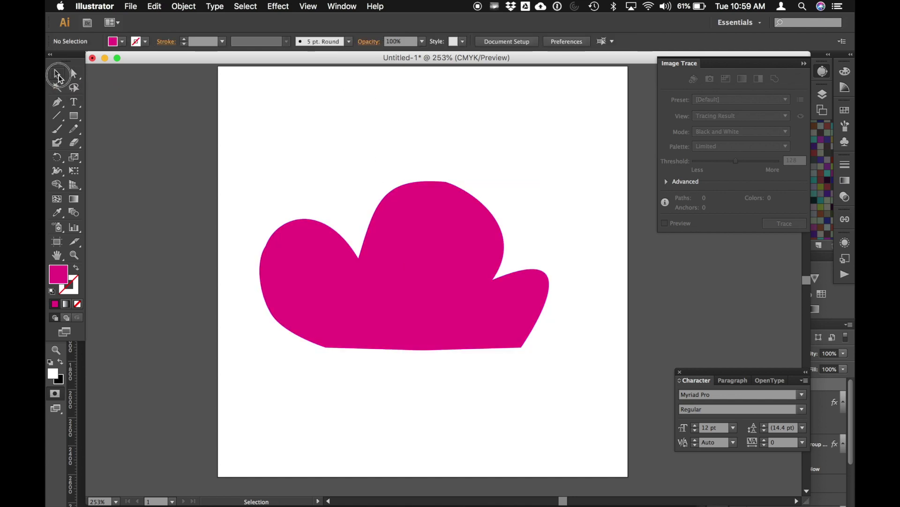
{"action": "left_click", "coordinate": [420, 229]}
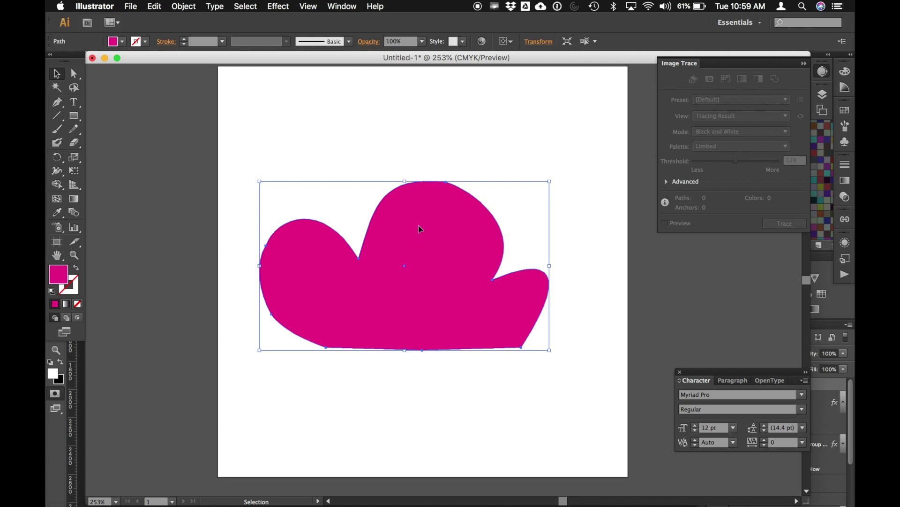
{"action": "left_click", "coordinate": [155, 6]}
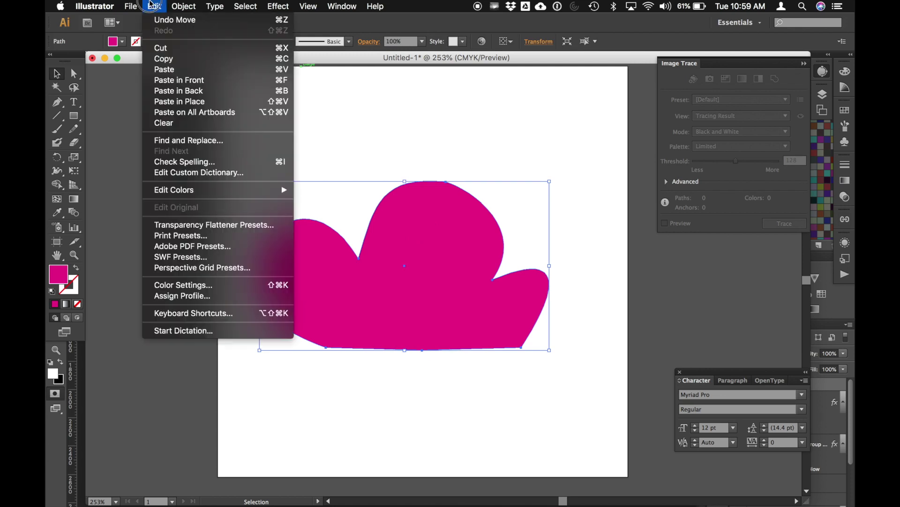
{"action": "left_click", "coordinate": [180, 62]}
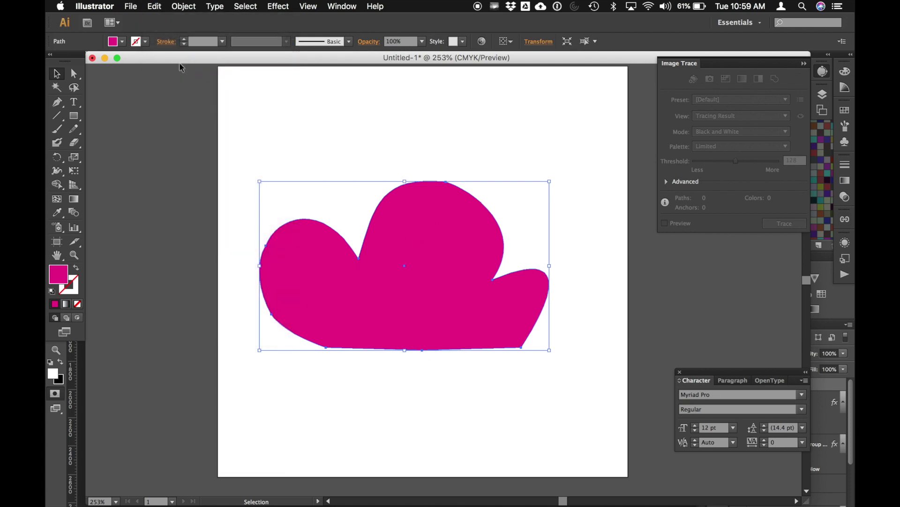
Step: Switch to Photoshop, leave Quick Mask mode, and collapse and hide the BANG! layer group
{"action": "key", "text": "super+Tab"}
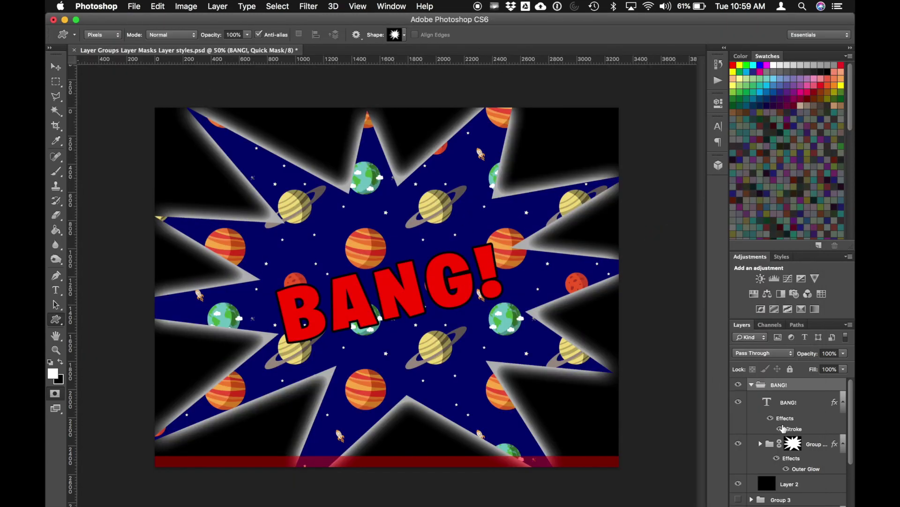
{"action": "scroll", "coordinate": [783, 428], "scroll_direction": "down", "scroll_amount": 3}
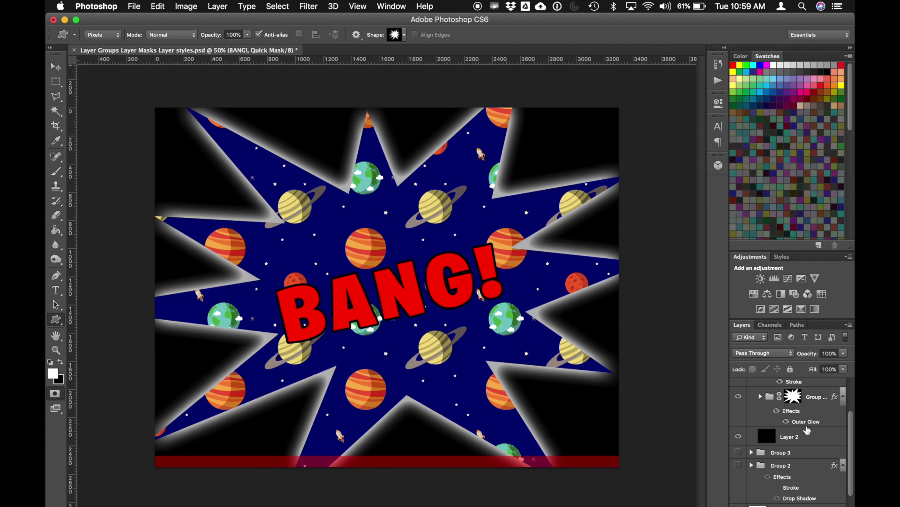
{"action": "scroll", "coordinate": [807, 430], "scroll_direction": "up", "scroll_amount": 2}
{"action": "right_click", "coordinate": [794, 424]}
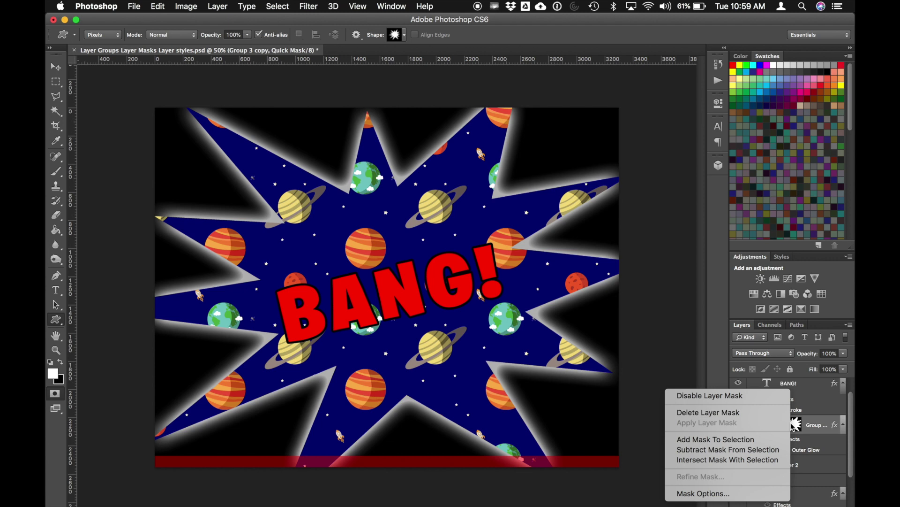
{"action": "left_click", "coordinate": [738, 416]}
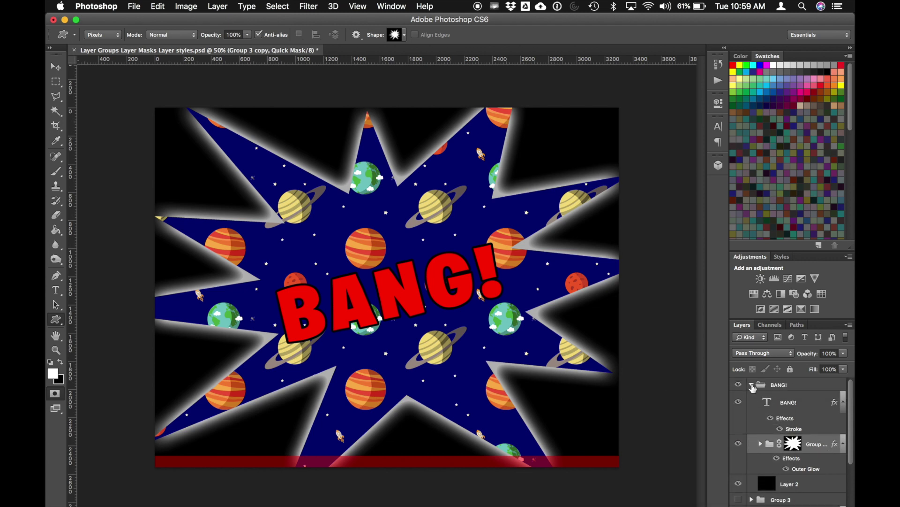
{"action": "left_click", "coordinate": [752, 385]}
{"action": "left_click", "coordinate": [739, 385]}
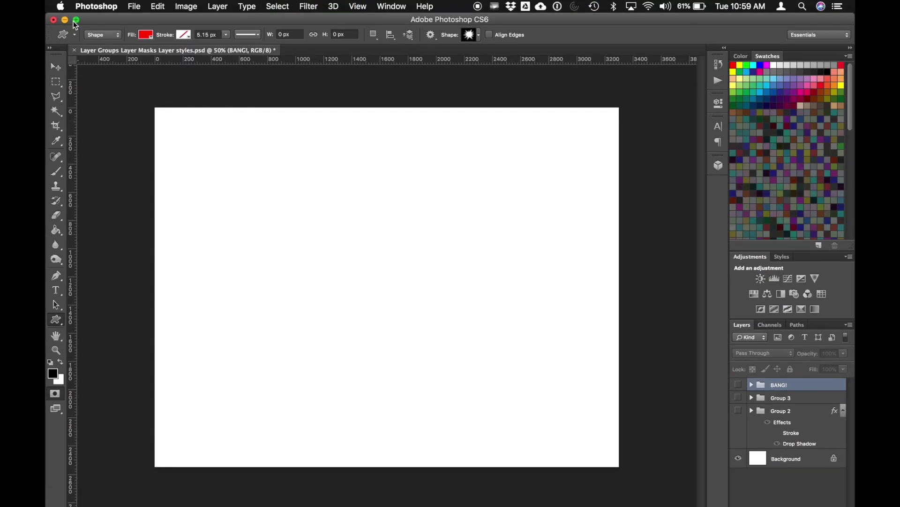
Step: Create a new layer group containing a new layer and fill that layer with the planets pattern using the Paint Bucket
{"action": "left_click", "coordinate": [76, 21]}
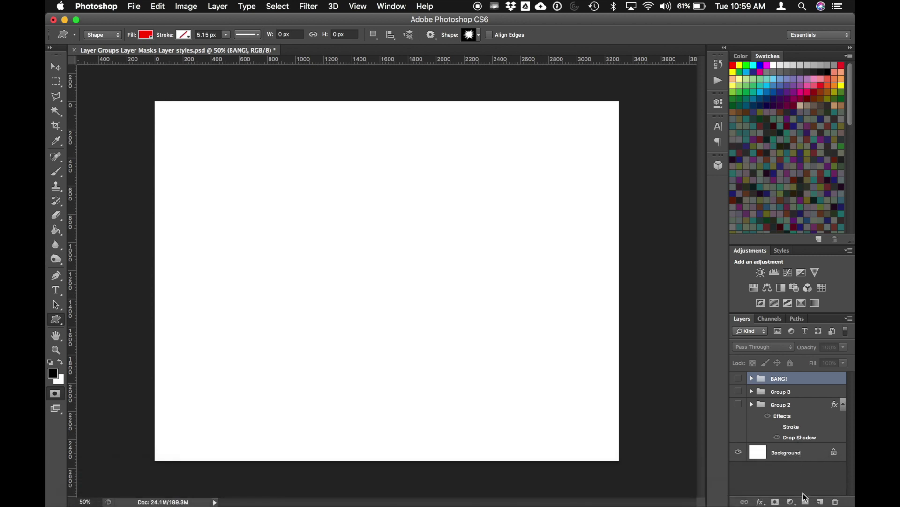
{"action": "left_click", "coordinate": [805, 500]}
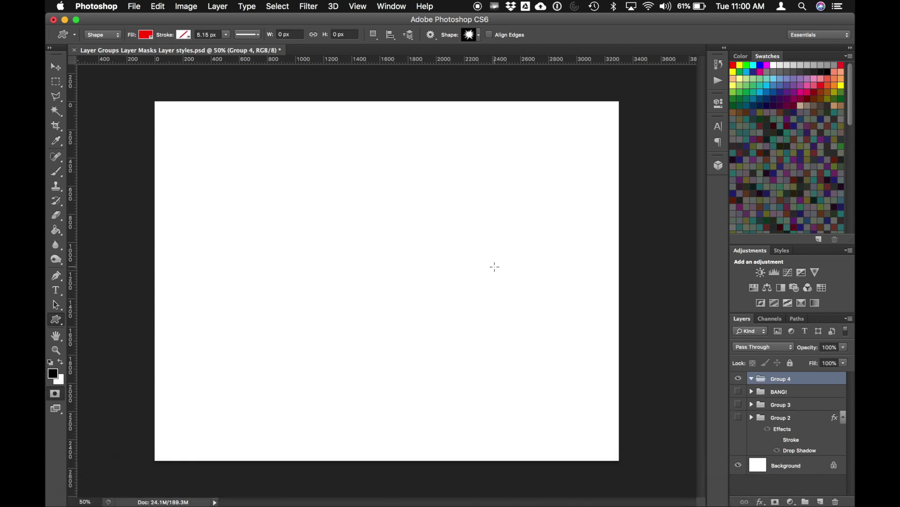
{"action": "left_click", "coordinate": [57, 231]}
{"action": "left_click", "coordinate": [113, 35]}
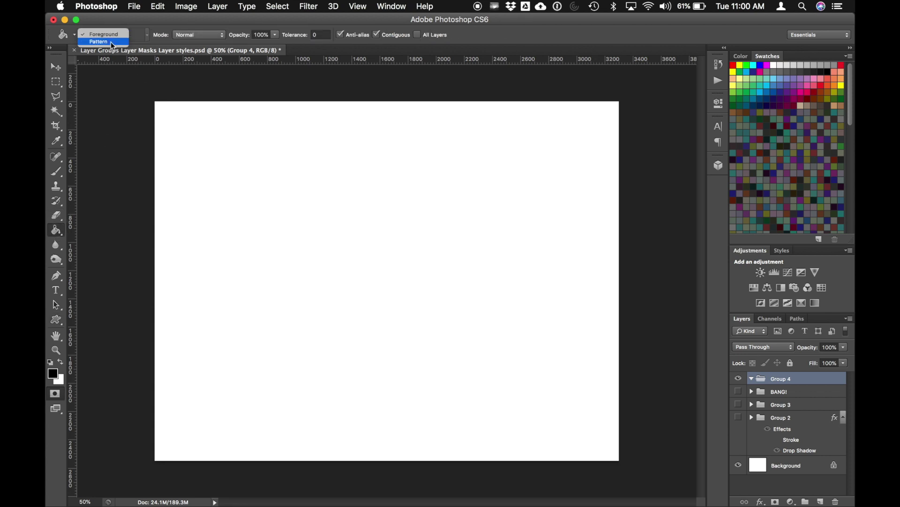
{"action": "left_click", "coordinate": [112, 42]}
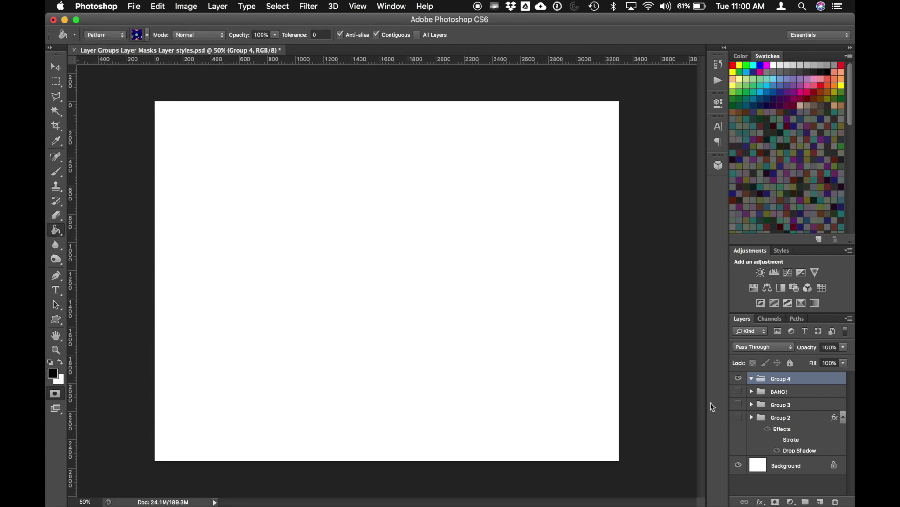
{"action": "left_click", "coordinate": [821, 502]}
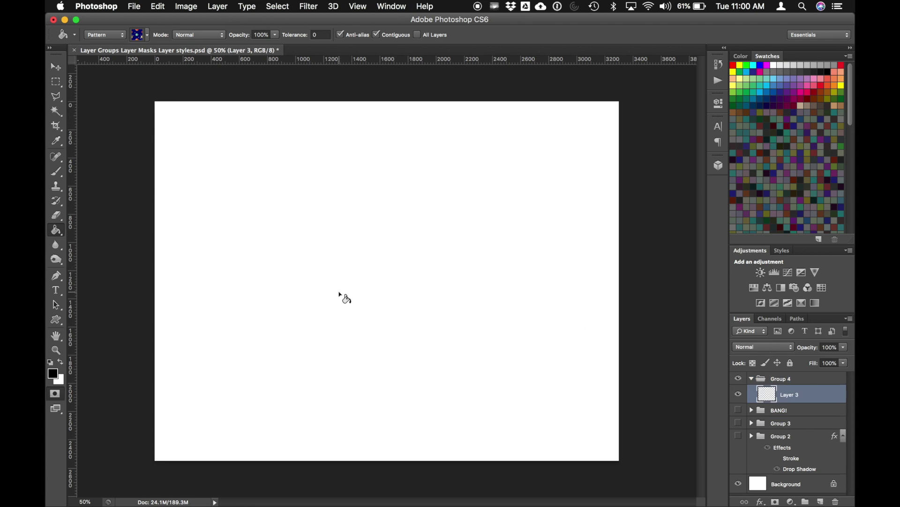
{"action": "left_click", "coordinate": [339, 294]}
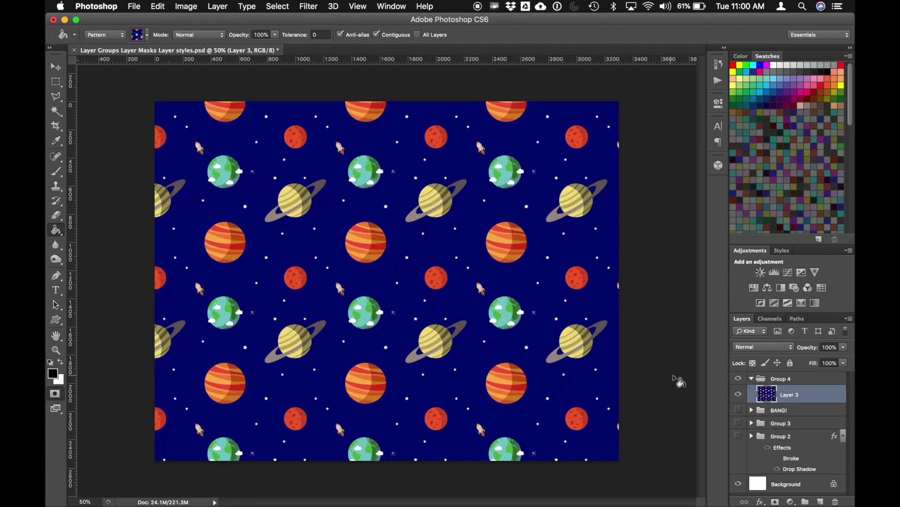
Step: Paste the copied cloud shape as pixels above the planets pattern
{"action": "left_click", "coordinate": [159, 6]}
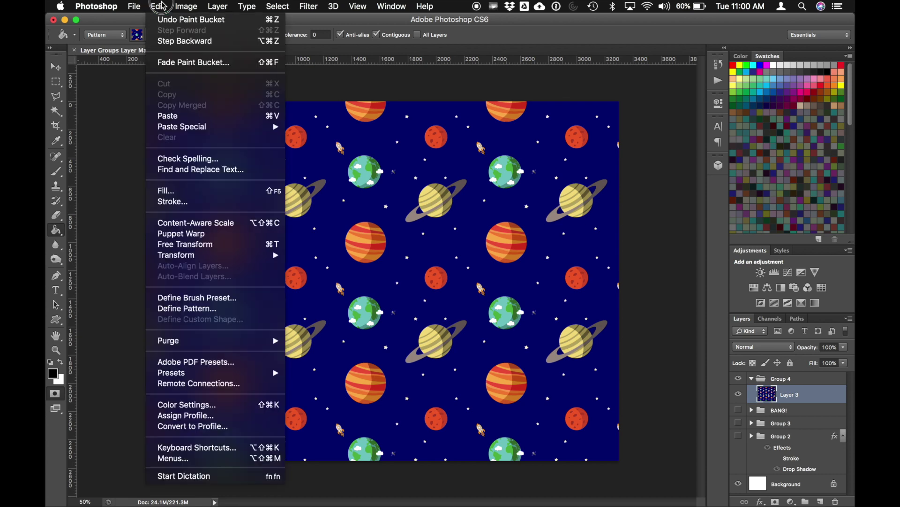
{"action": "left_click", "coordinate": [174, 116]}
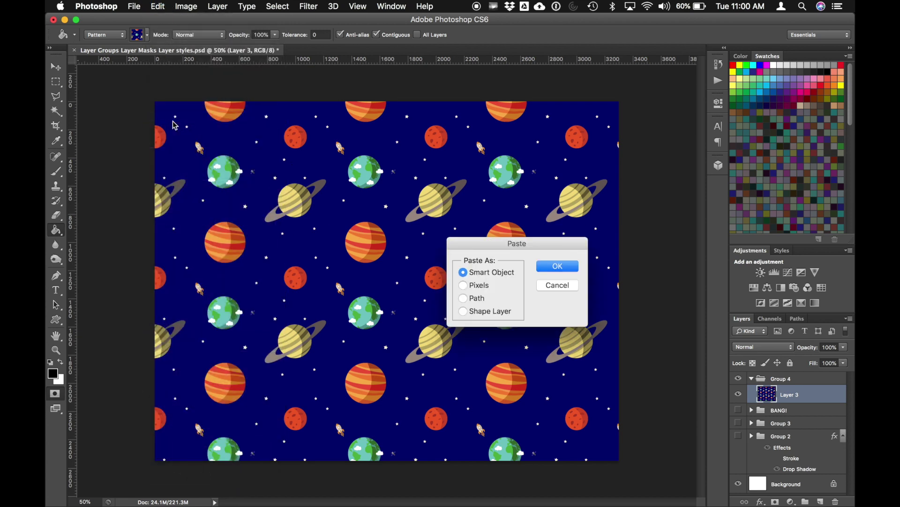
{"action": "left_click", "coordinate": [482, 286]}
{"action": "left_click", "coordinate": [554, 266]}
Step: Enlarge the pasted cloud to about 368% width and 393% height so it covers most of the canvas, and commit the transform
{"action": "left_click_drag", "start_coordinate": [328, 246], "coordinate": [206, 175]}
{"action": "left_click_drag", "start_coordinate": [447, 317], "coordinate": [594, 401]}
{"action": "left_click_drag", "start_coordinate": [205, 176], "coordinate": [170, 154]}
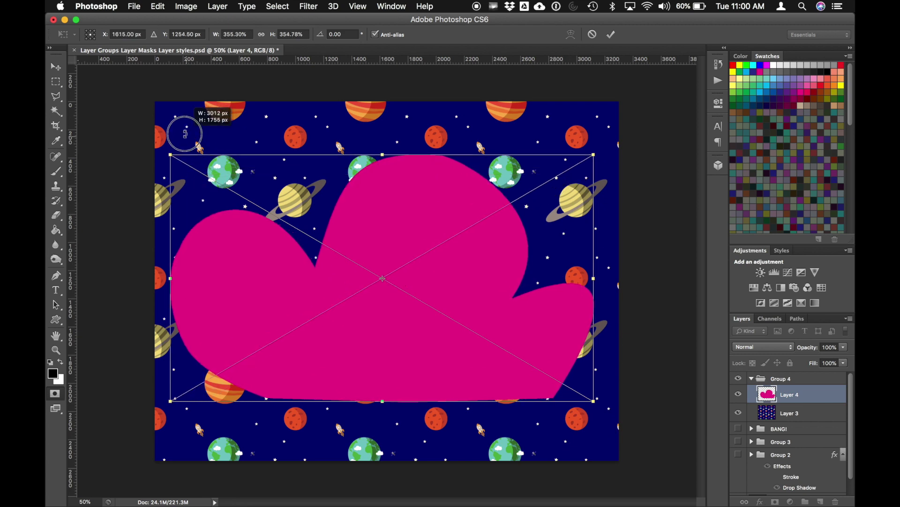
{"action": "left_click_drag", "start_coordinate": [595, 150], "coordinate": [609, 146]}
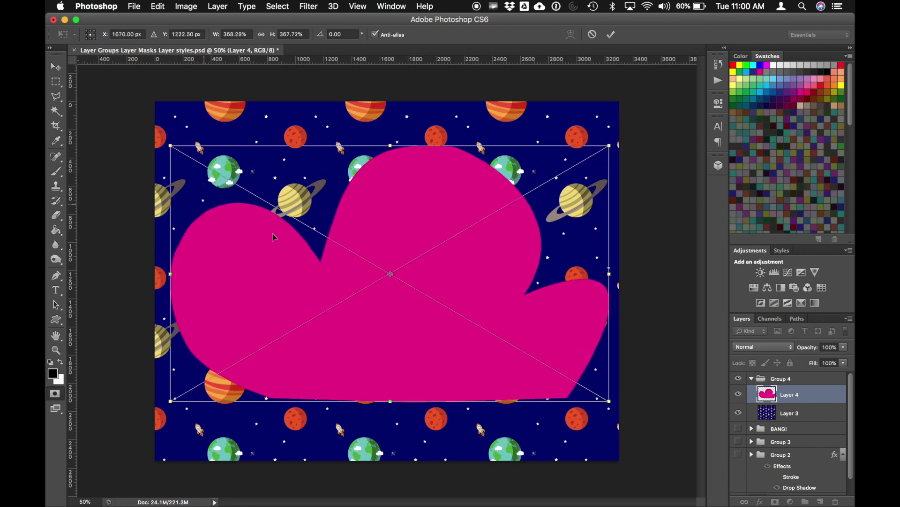
{"action": "left_click", "coordinate": [170, 402]}
{"action": "mouse_move", "coordinate": [396, 402]}
{"action": "left_mouse_down"}
{"action": "mouse_move", "coordinate": [391, 409]}
{"action": "mouse_move", "coordinate": [400, 404]}
{"action": "left_mouse_up"}
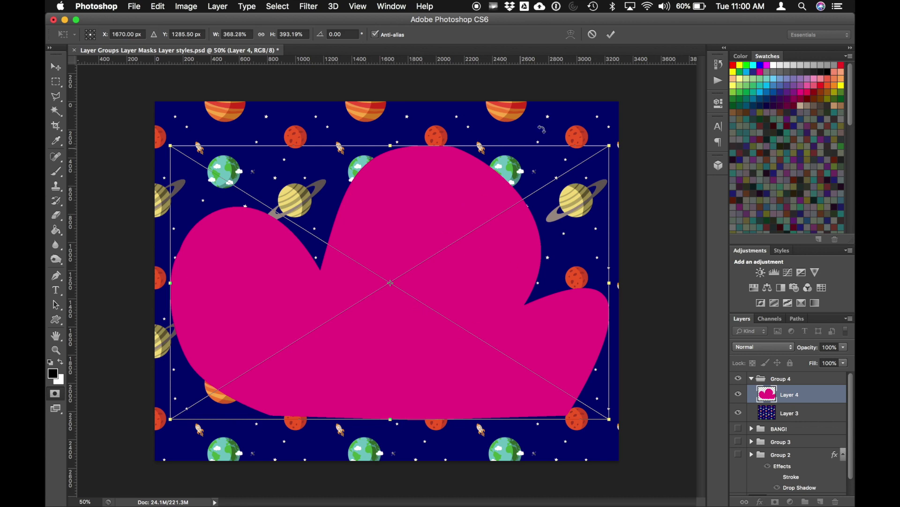
{"action": "left_click", "coordinate": [612, 34]}
{"action": "key", "text": "g"}
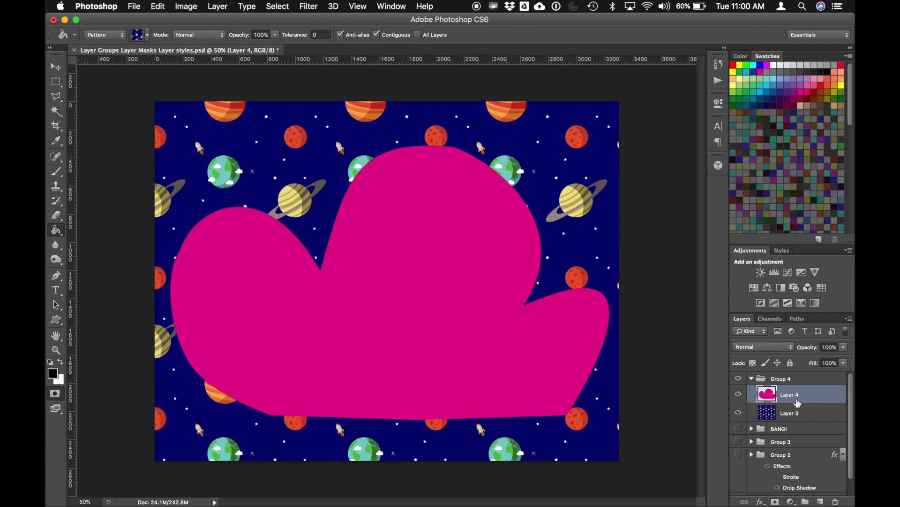
Step: Mask Group 4 to the pink cloud's outline with Magic Wand and Reveal Selection, and hide the cloud layer
{"action": "left_click", "coordinate": [56, 115]}
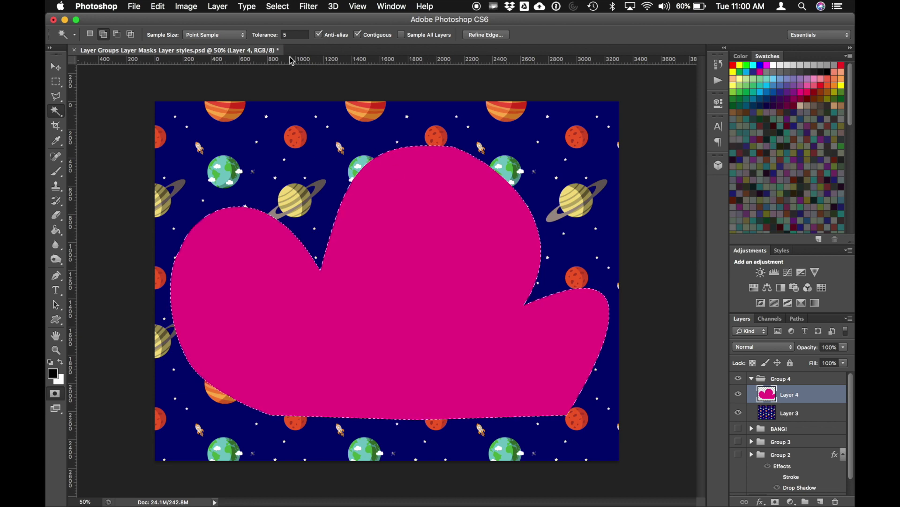
{"action": "left_click", "coordinate": [792, 384]}
{"action": "left_click", "coordinate": [219, 6]}
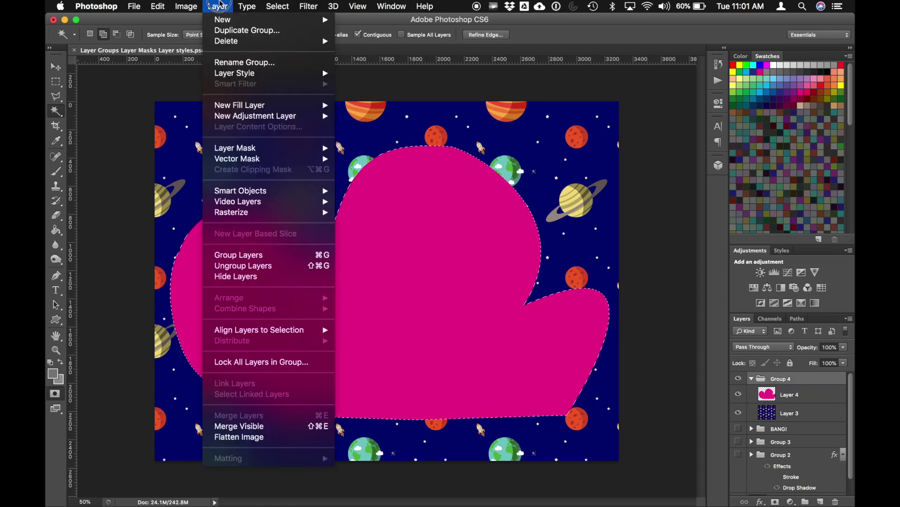
{"action": "mouse_move", "coordinate": [240, 149]}
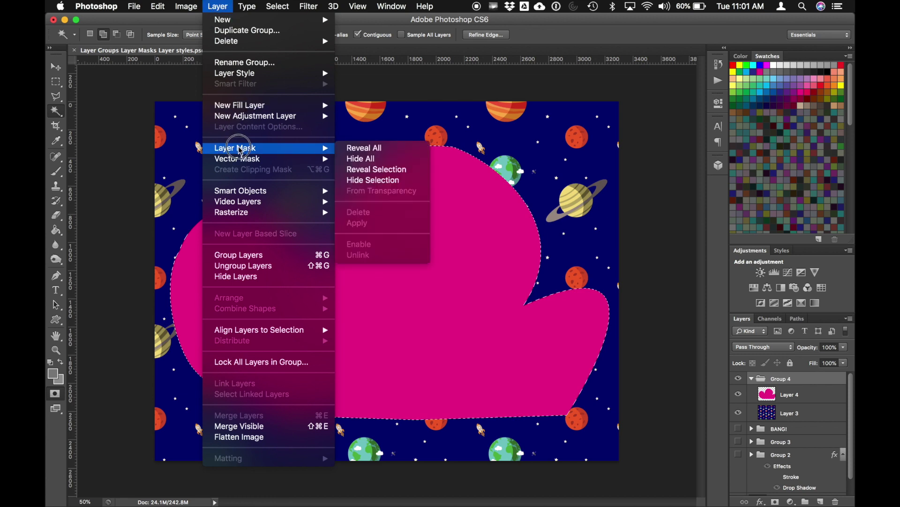
{"action": "left_click", "coordinate": [411, 176]}
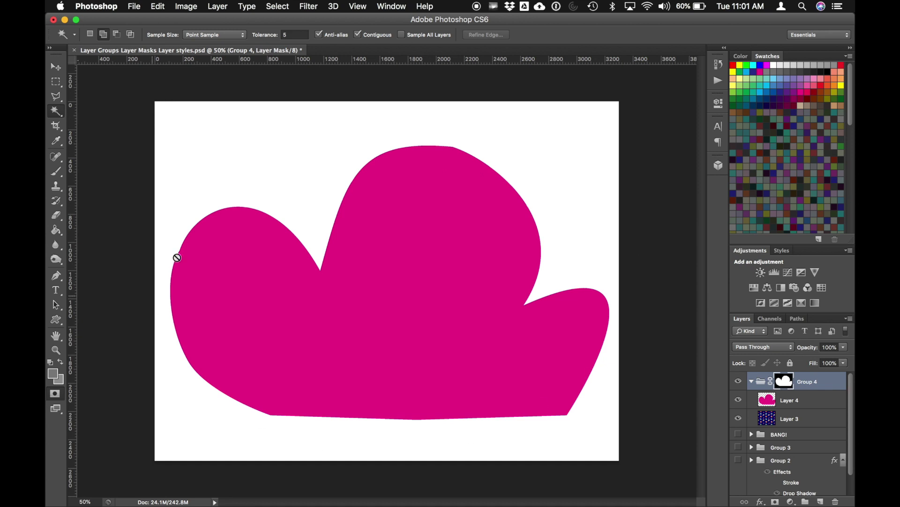
{"action": "left_click", "coordinate": [739, 400]}
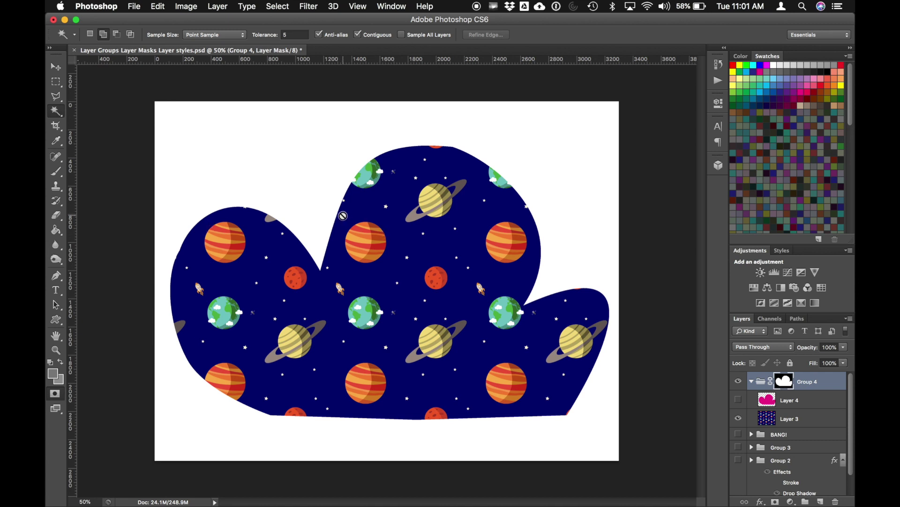
Step: Switch to Chrome and search Google Images for "penguin" in a new tab
{"action": "key", "text": "super+Tab"}
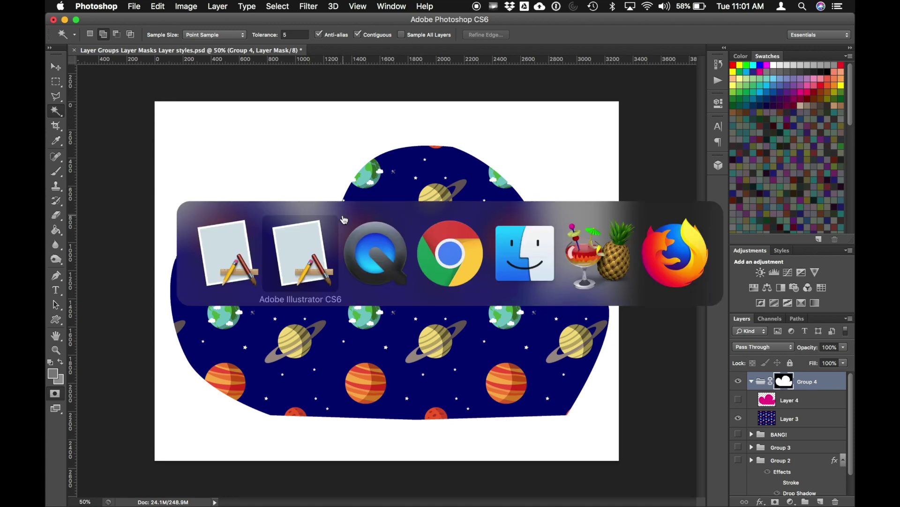
{"action": "left_click", "coordinate": [431, 272]}
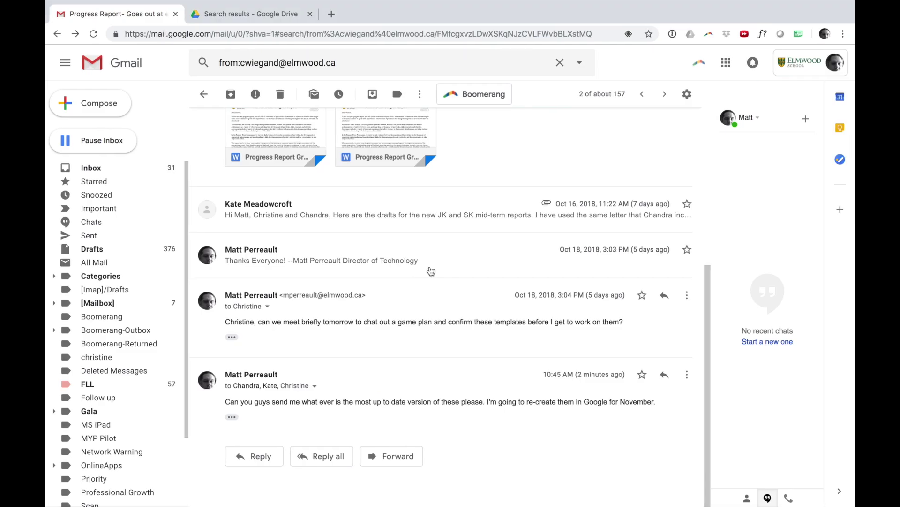
{"action": "key", "text": "super+t"}
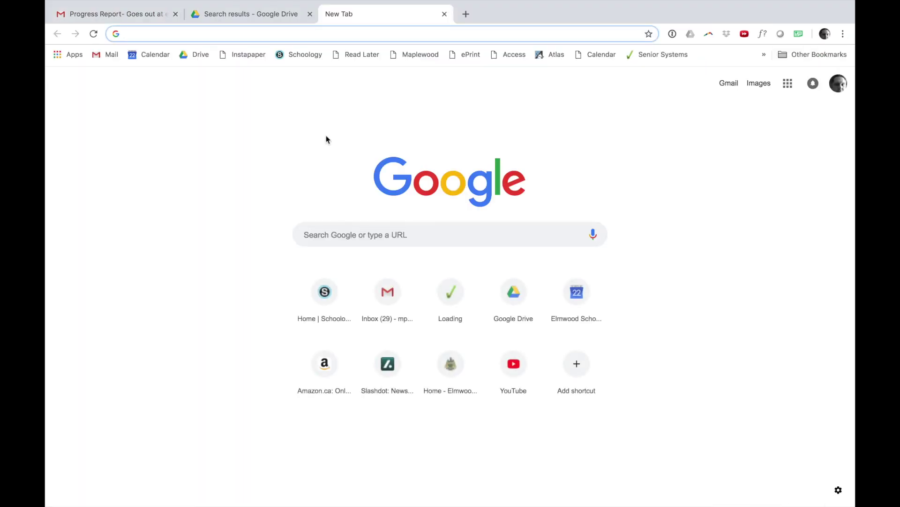
{"action": "type", "text": "penguin"}
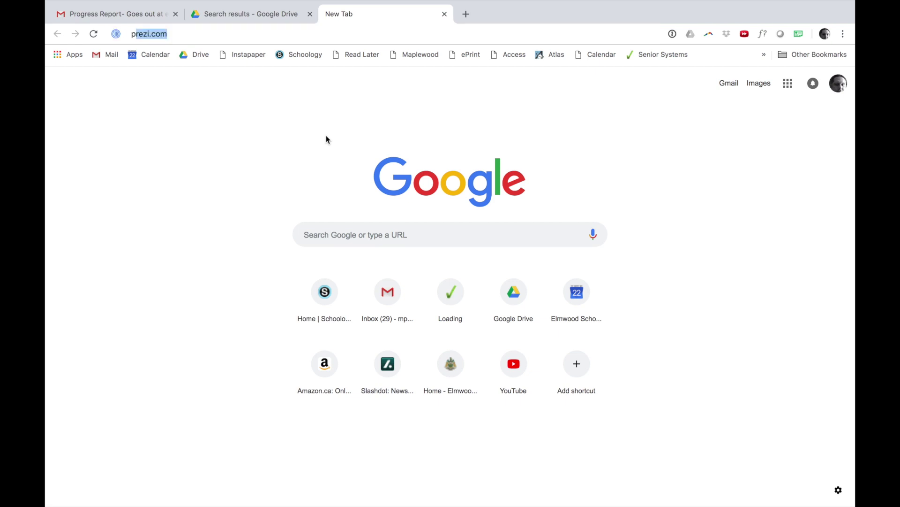
{"action": "key", "text": "Return"}
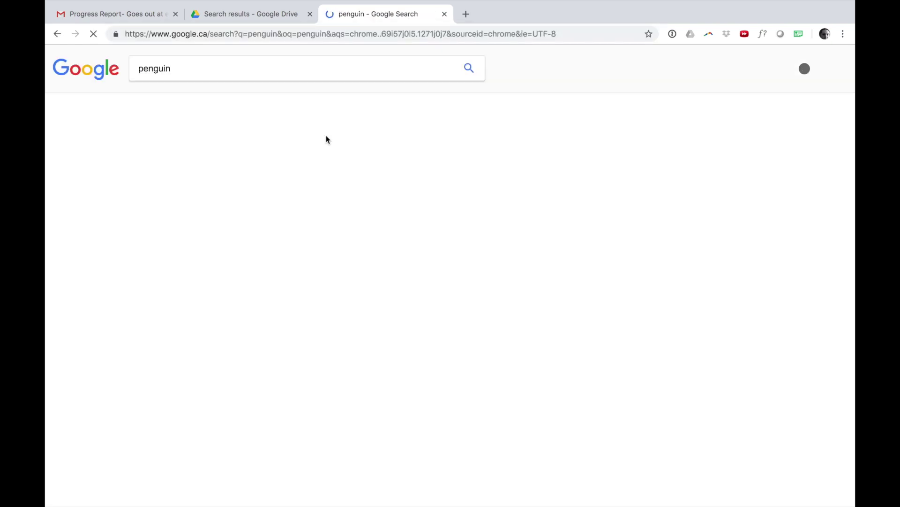
{"action": "left_click", "coordinate": [177, 100]}
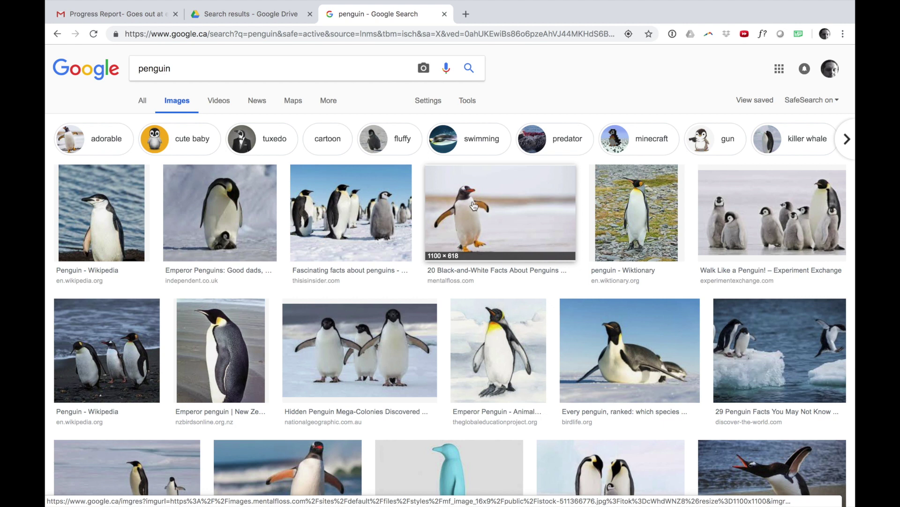
Step: Open the Mental Floss photo of the walking penguin from the image results and copy the image
{"action": "scroll", "coordinate": [474, 205], "scroll_direction": "down", "scroll_amount": 2}
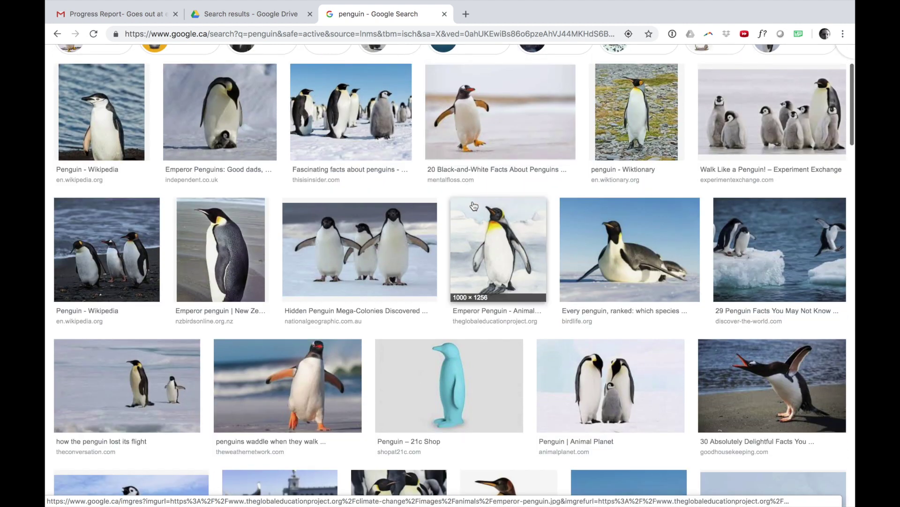
{"action": "scroll", "coordinate": [474, 205], "scroll_direction": "up", "scroll_amount": 2}
{"action": "left_click", "coordinate": [482, 163]}
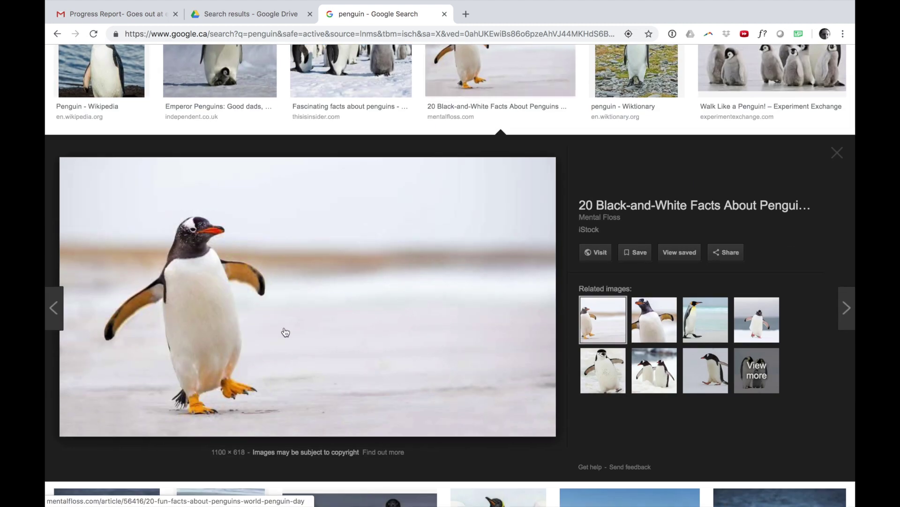
{"action": "right_click", "coordinate": [285, 332]}
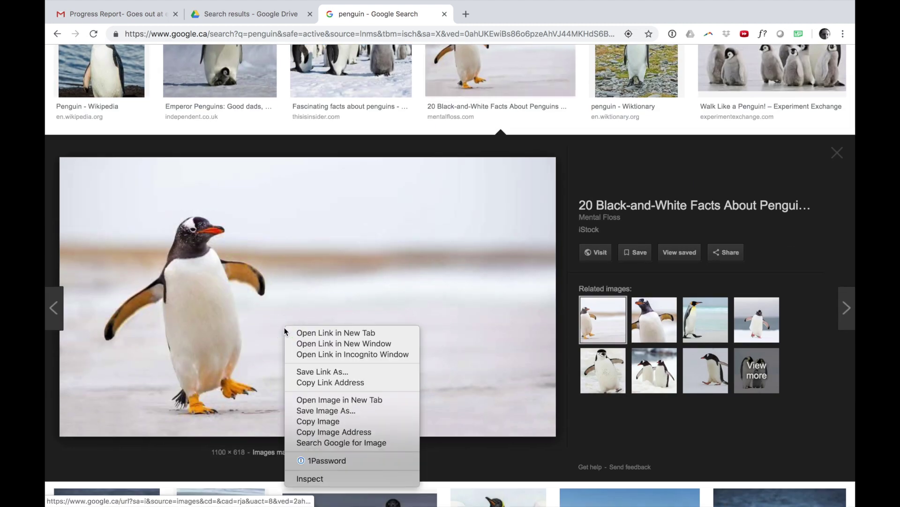
{"action": "left_click", "coordinate": [308, 421]}
Step: Switch to Illustrator, delete the pink cloud, and paste the copied penguin photo onto the artboard
{"action": "key", "text": "super+Tab"}
{"action": "key", "text": "super+Tab"}
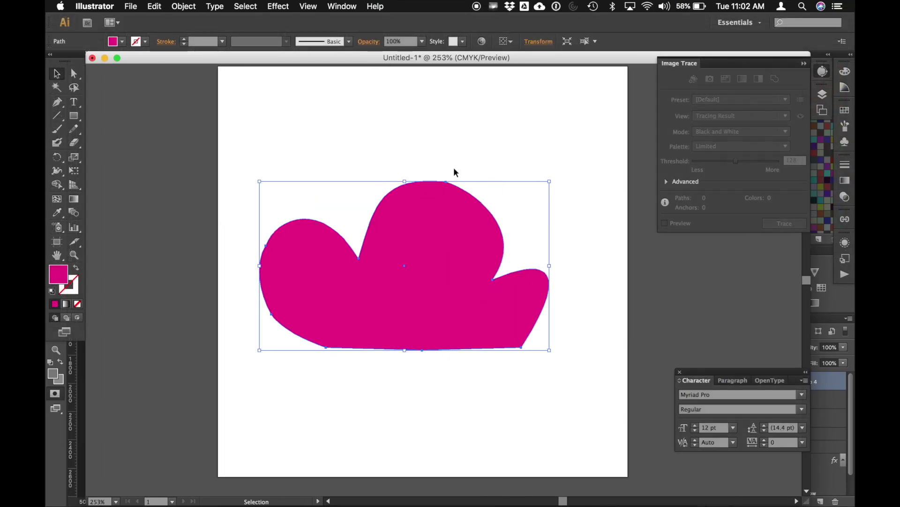
{"action": "left_click", "coordinate": [456, 162]}
{"action": "left_click", "coordinate": [443, 211]}
{"action": "key", "text": "Delete"}
{"action": "key", "text": "a"}
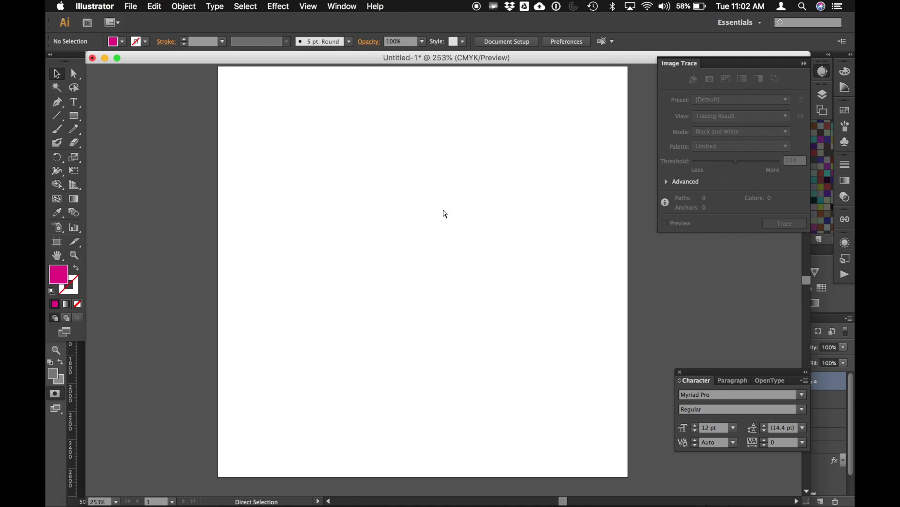
{"action": "key", "text": "super+v"}
{"action": "left_click_drag", "start_coordinate": [128, 115], "coordinate": [362, 174]}
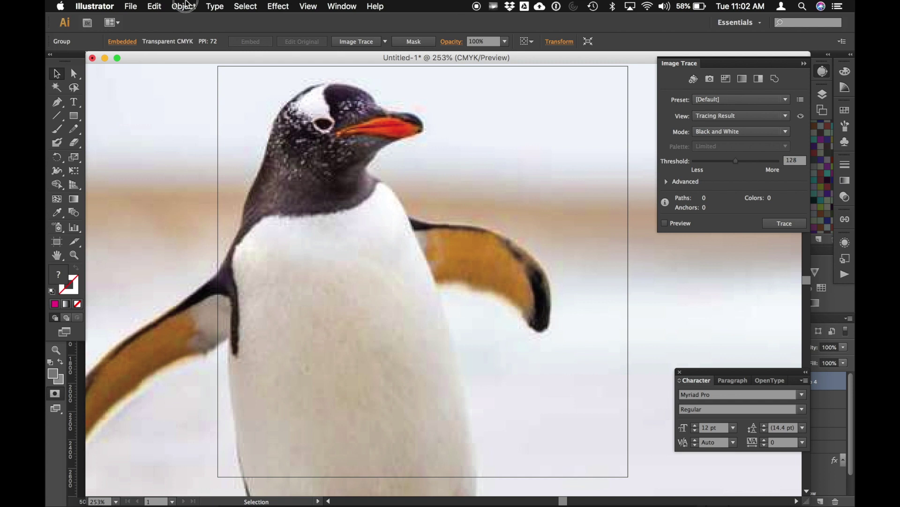
Step: Scale the penguin photo uniformly to 50% and reposition it so the whole penguin sits within the artboard
{"action": "left_click", "coordinate": [184, 6]}
{"action": "mouse_move", "coordinate": [197, 19]}
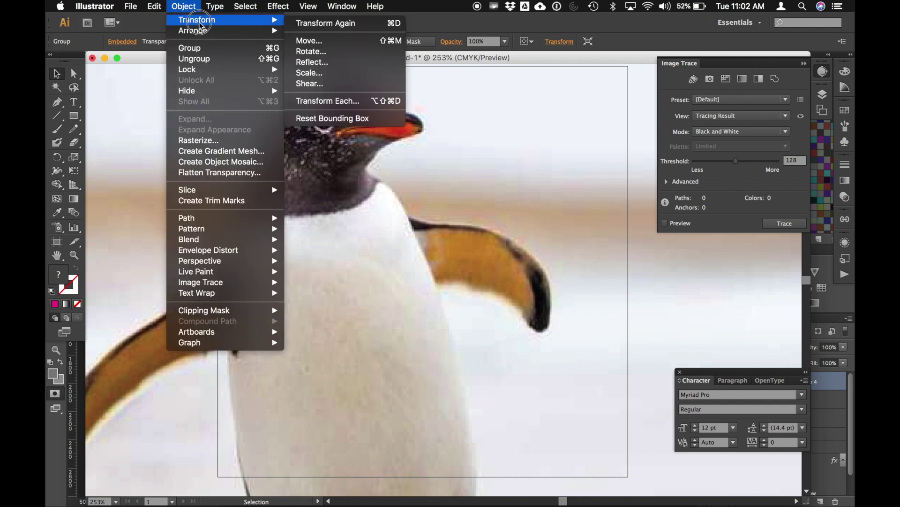
{"action": "left_click", "coordinate": [315, 72]}
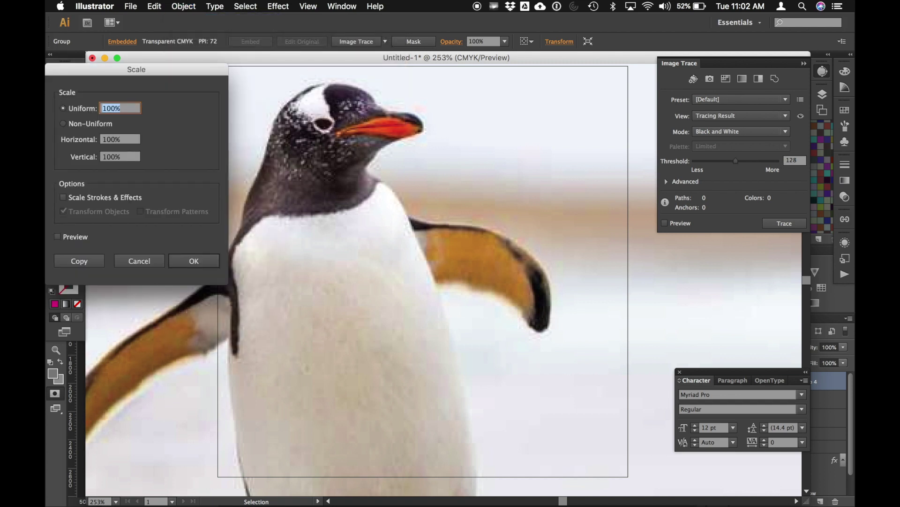
{"action": "type", "text": "50"}
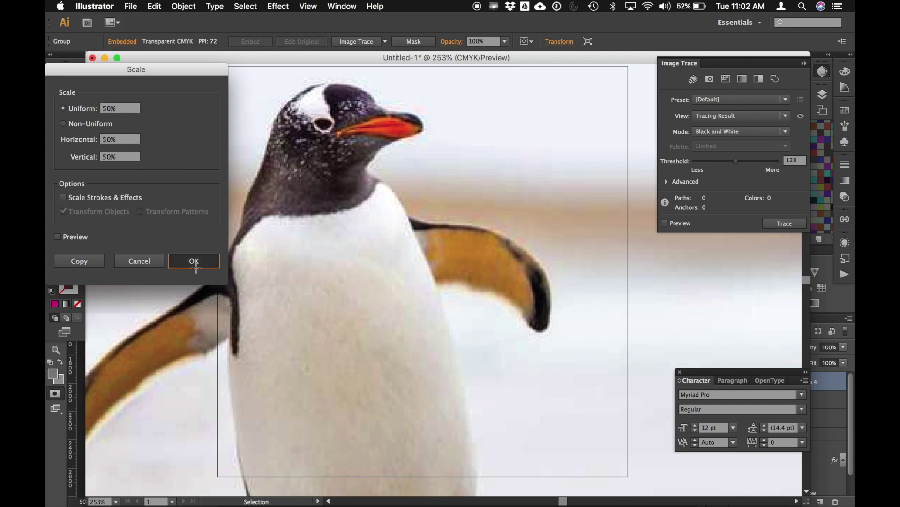
{"action": "left_click", "coordinate": [209, 261]}
{"action": "left_click_drag", "start_coordinate": [502, 247], "coordinate": [407, 159]}
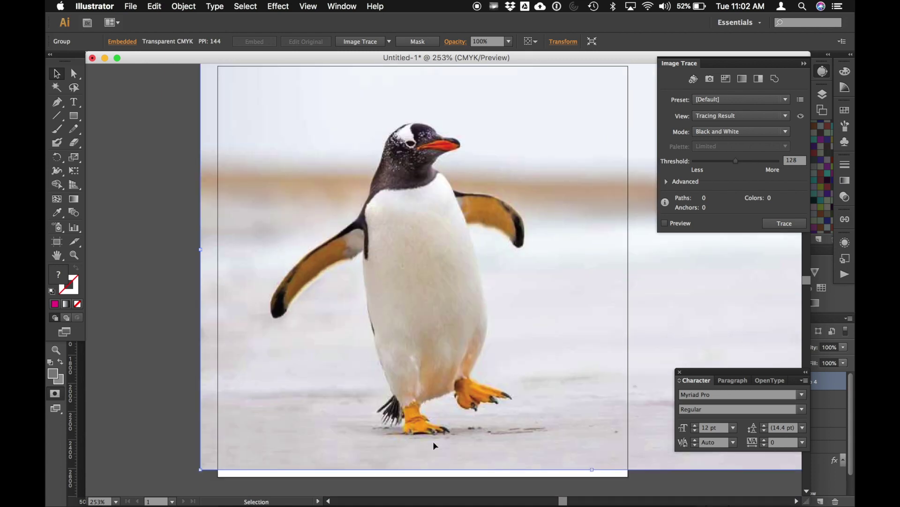
Step: Draw a rectangle over the penguin's body and give it no fill and a black stroke
{"action": "left_click", "coordinate": [73, 115]}
{"action": "left_click_drag", "start_coordinate": [413, 278], "coordinate": [498, 425]}
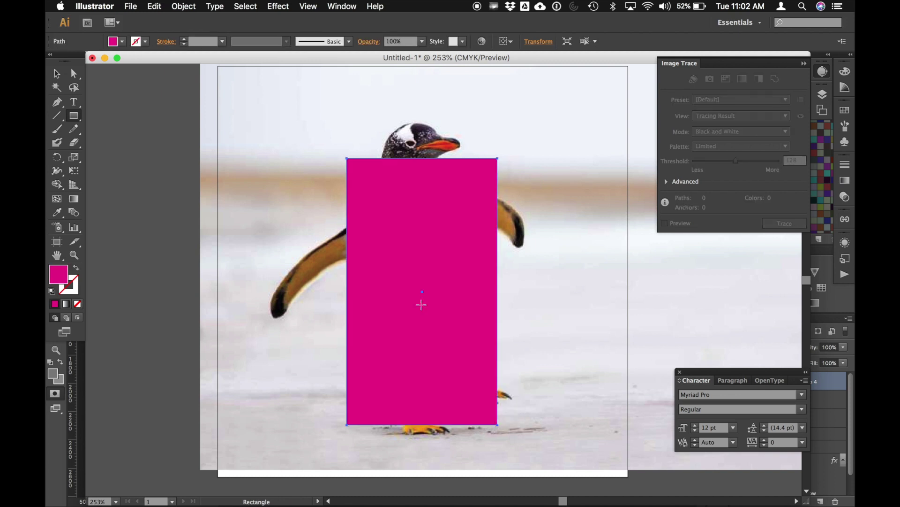
{"action": "left_click", "coordinate": [122, 41]}
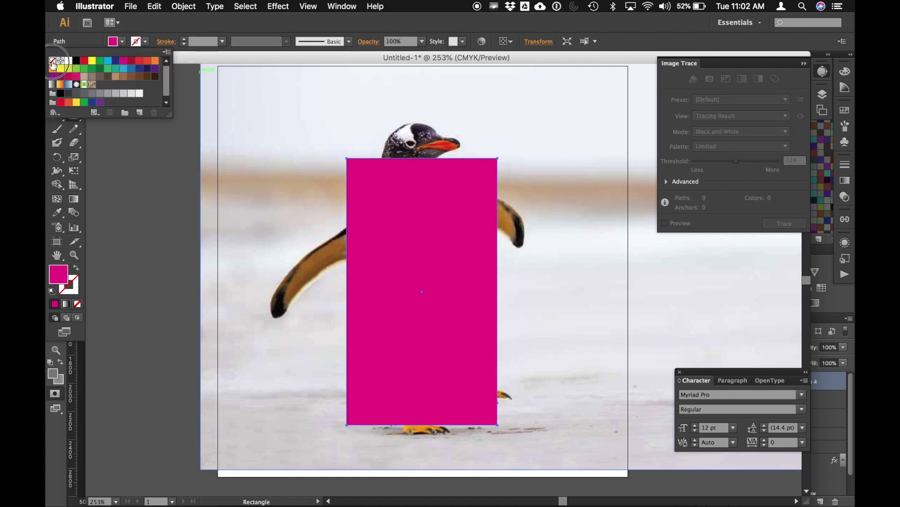
{"action": "left_click", "coordinate": [52, 64]}
{"action": "left_click", "coordinate": [146, 42]}
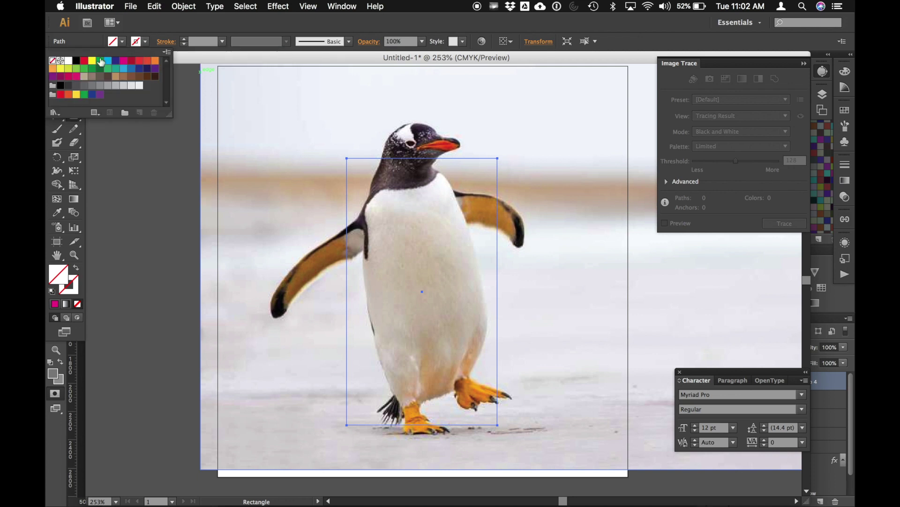
{"action": "left_click", "coordinate": [79, 62]}
{"action": "left_click", "coordinate": [131, 174]}
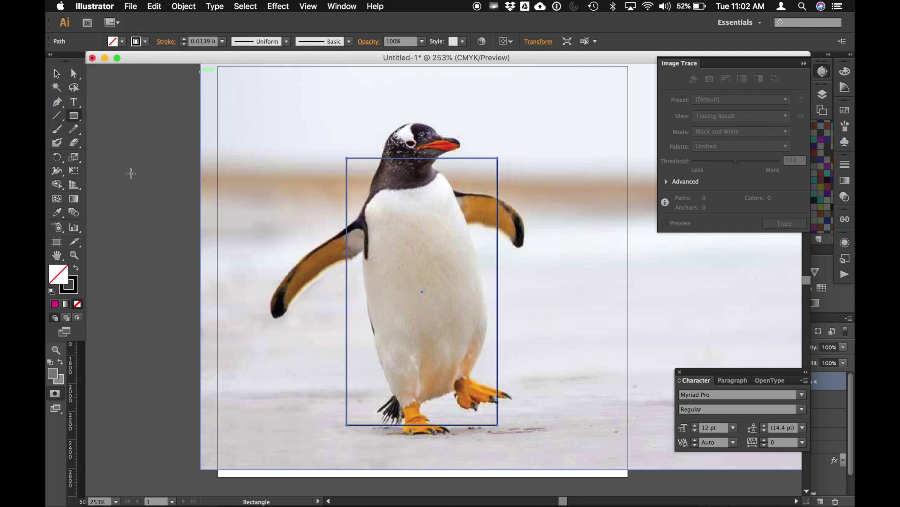
Step: Move the rectangle's four corner anchors with Direct Selection onto the penguin's left wing, its head by the beak, and its two feet
{"action": "left_click", "coordinate": [74, 73]}
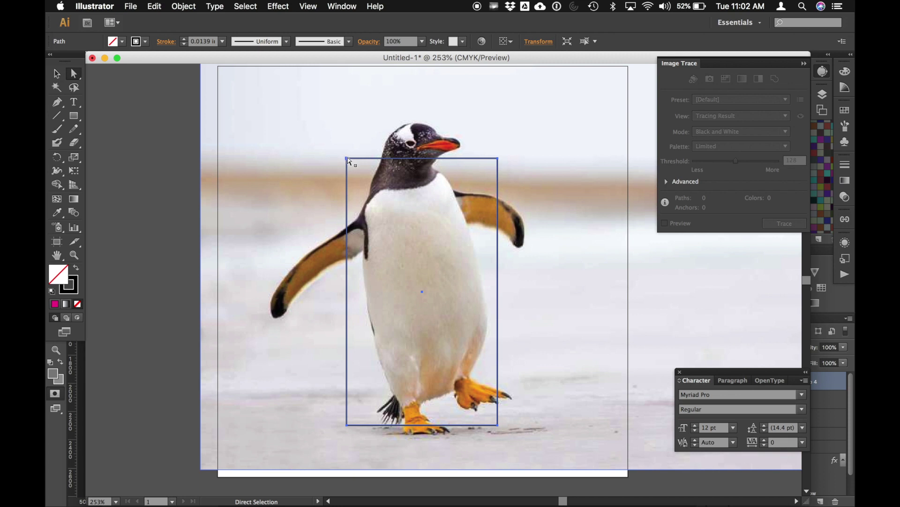
{"action": "left_click_drag", "start_coordinate": [348, 161], "coordinate": [318, 248]}
{"action": "left_click_drag", "start_coordinate": [497, 159], "coordinate": [436, 133]}
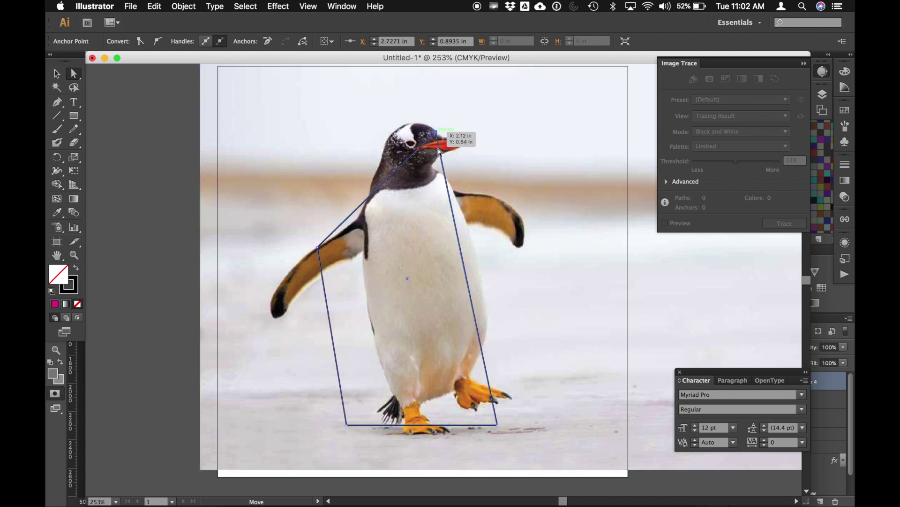
{"action": "left_click_drag", "start_coordinate": [498, 425], "coordinate": [498, 402]}
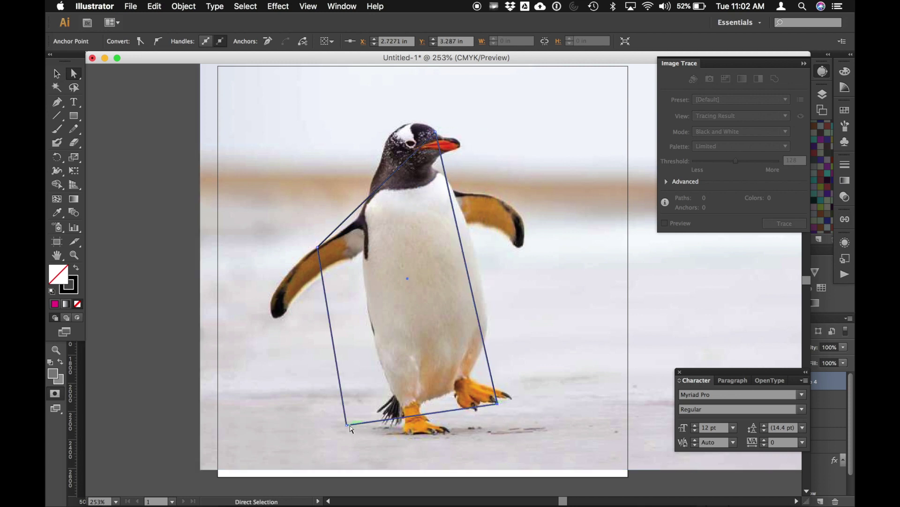
{"action": "left_click_drag", "start_coordinate": [348, 424], "coordinate": [413, 438]}
{"action": "left_click", "coordinate": [410, 362]}
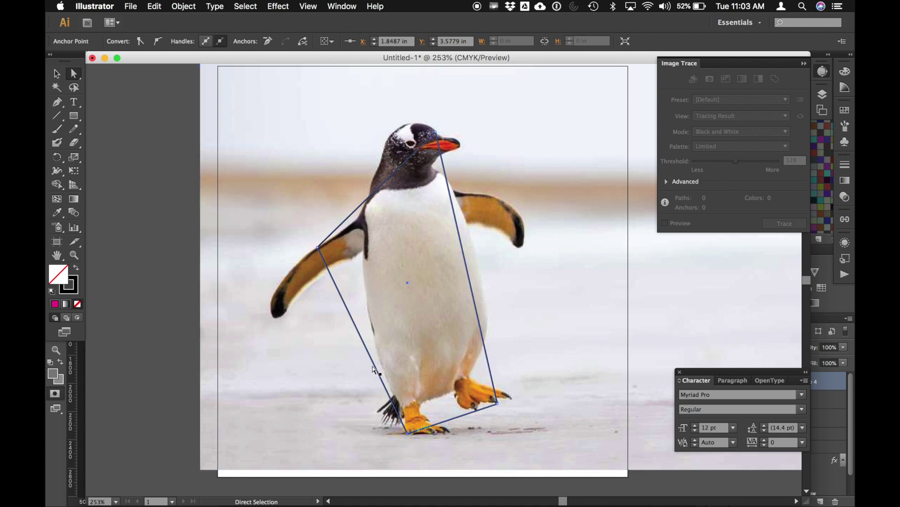
Step: Add anchor points to the path and move them to the penguin's wing tips, left armpit, back of the head, and the gap between the feet
{"action": "left_click", "coordinate": [193, 4]}
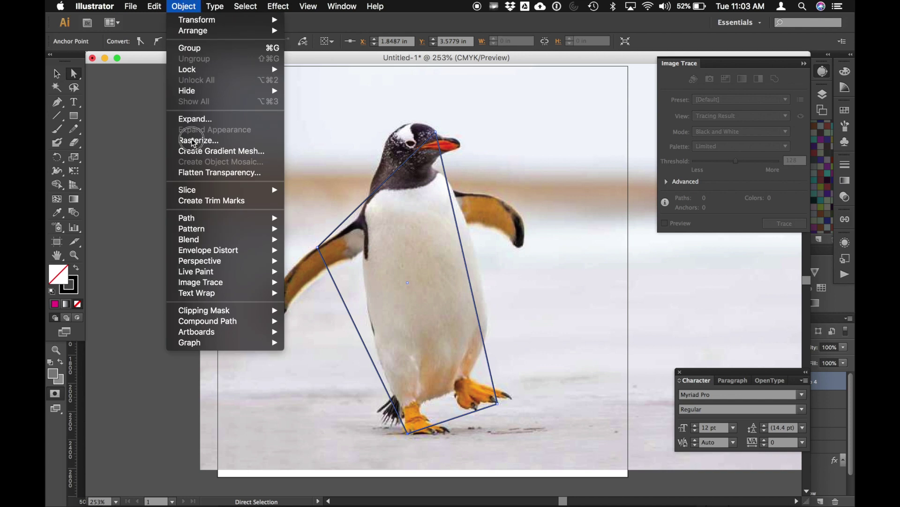
{"action": "mouse_move", "coordinate": [189, 218]}
{"action": "left_click", "coordinate": [333, 248]}
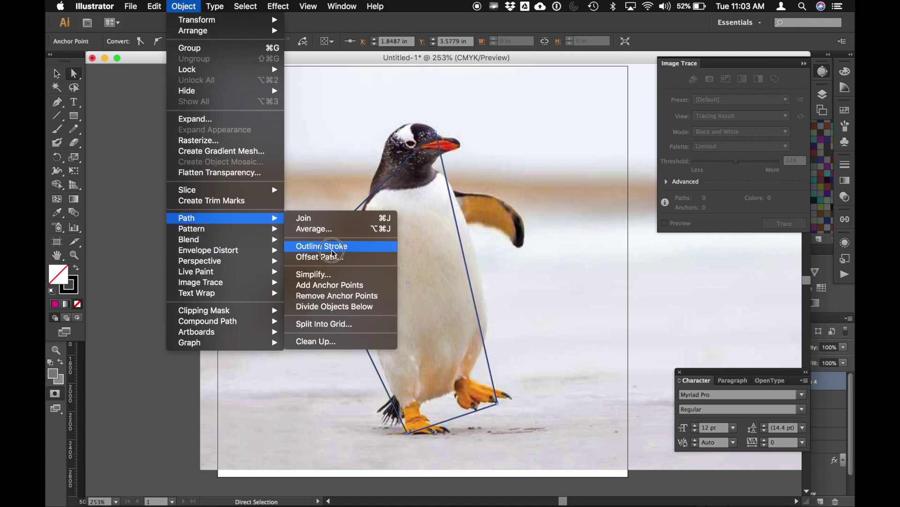
{"action": "left_click", "coordinate": [331, 284]}
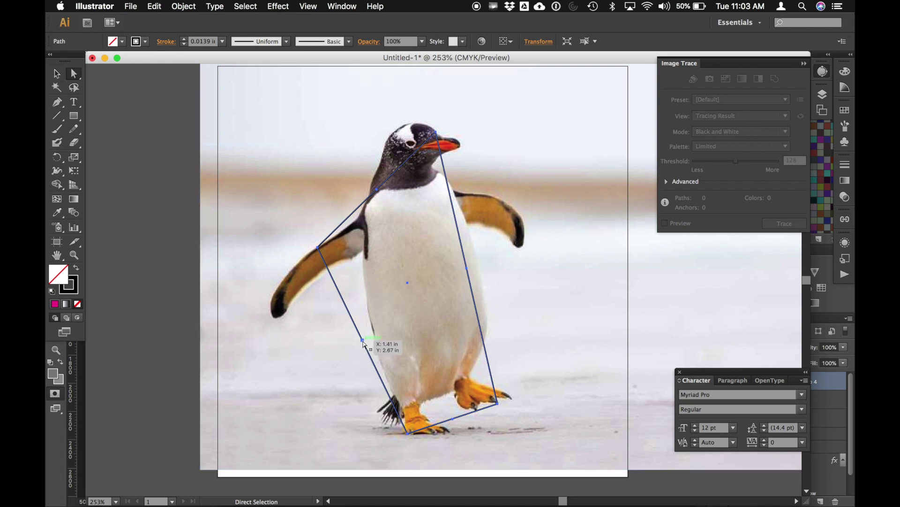
{"action": "left_click_drag", "start_coordinate": [319, 248], "coordinate": [274, 317]}
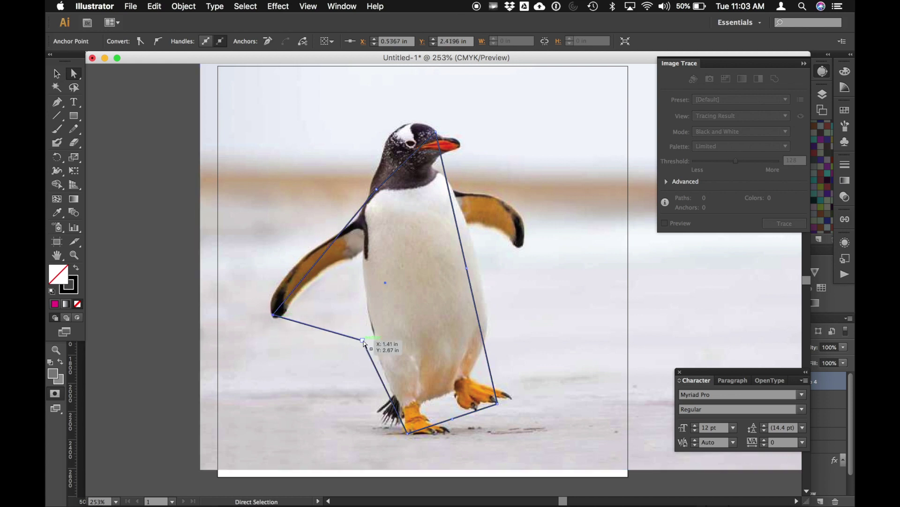
{"action": "left_click_drag", "start_coordinate": [363, 339], "coordinate": [364, 272]}
{"action": "left_click_drag", "start_coordinate": [468, 270], "coordinate": [524, 237]}
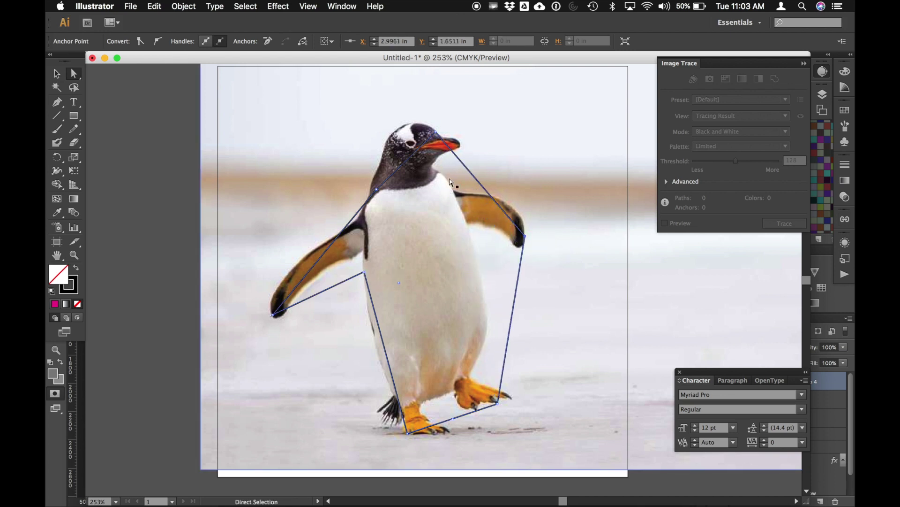
{"action": "left_click_drag", "start_coordinate": [377, 190], "coordinate": [384, 150]}
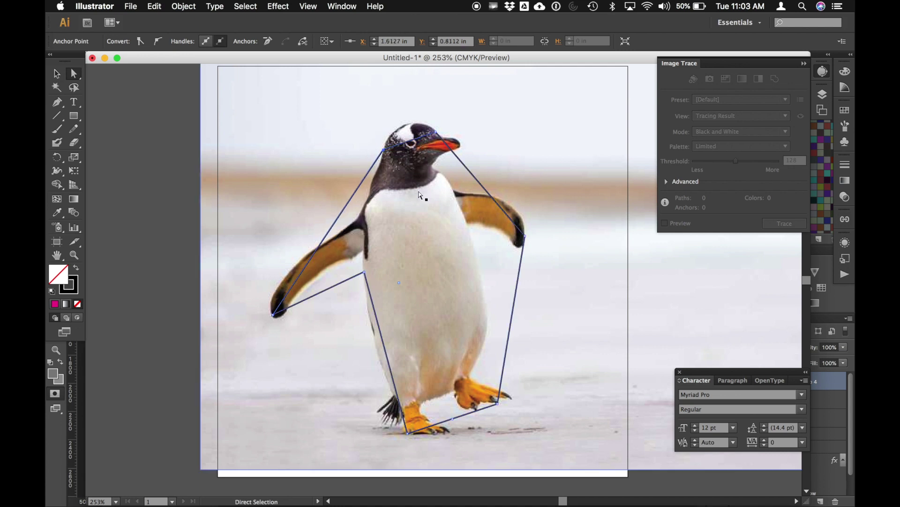
{"action": "left_click_drag", "start_coordinate": [454, 417], "coordinate": [437, 397]}
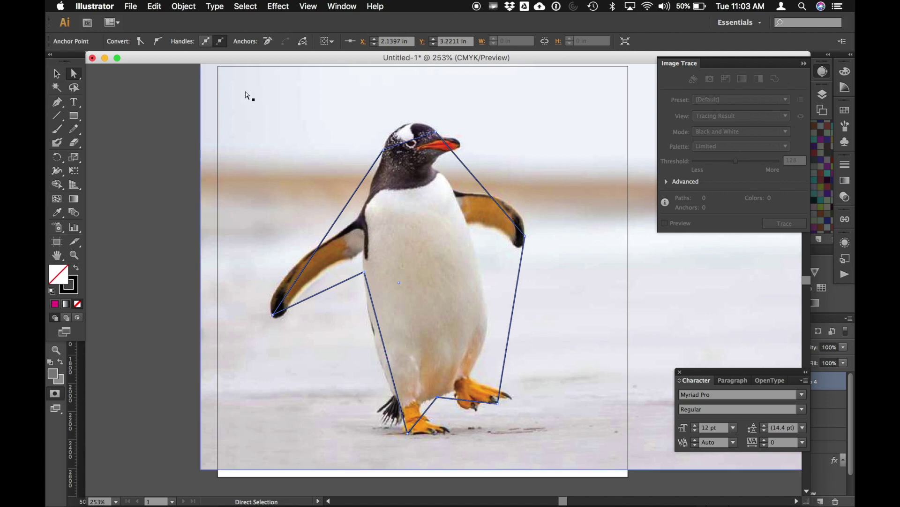
Step: Add another set of anchor points and fit them to the penguin's left shoulder, right shoulder, and right side of the belly
{"action": "left_click", "coordinate": [191, 5]}
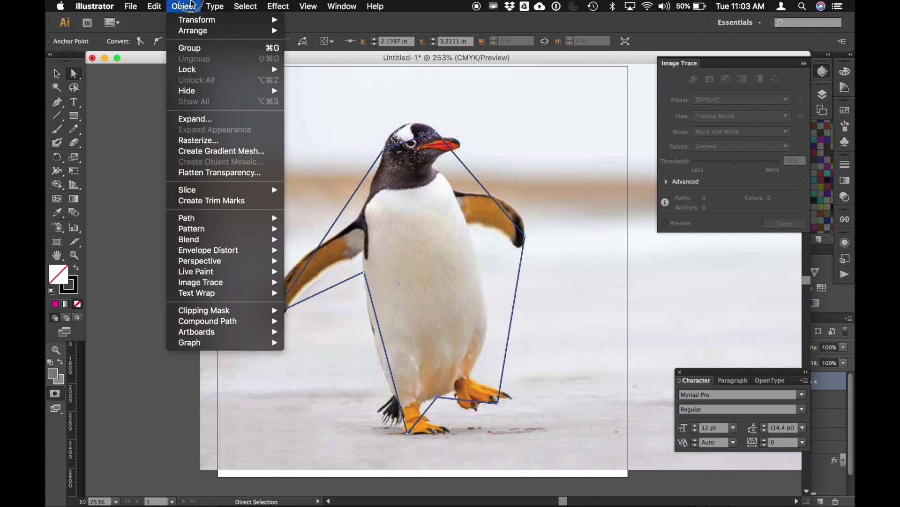
{"action": "mouse_move", "coordinate": [196, 223]}
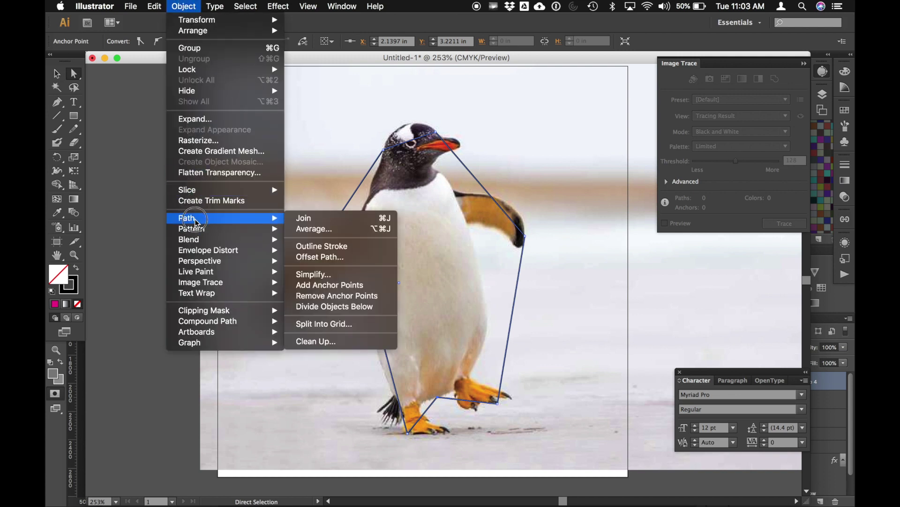
{"action": "left_click", "coordinate": [328, 284]}
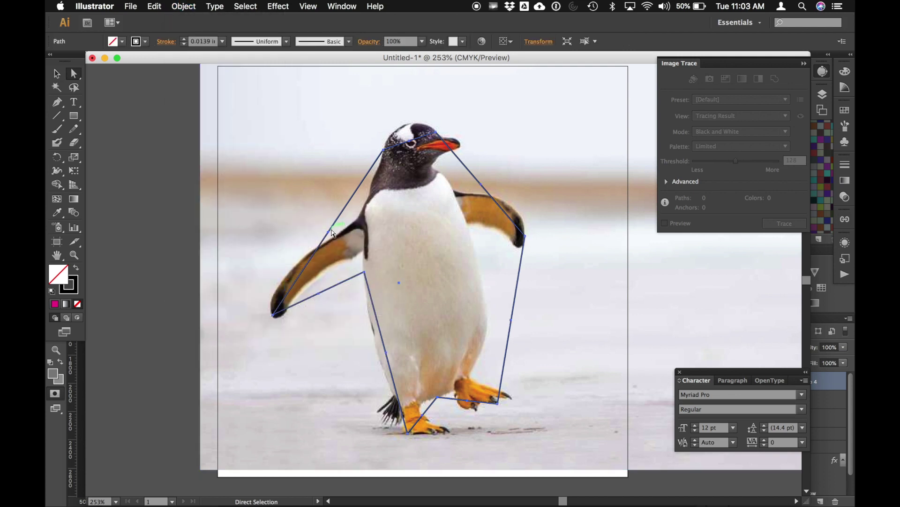
{"action": "left_click_drag", "start_coordinate": [328, 237], "coordinate": [353, 227]}
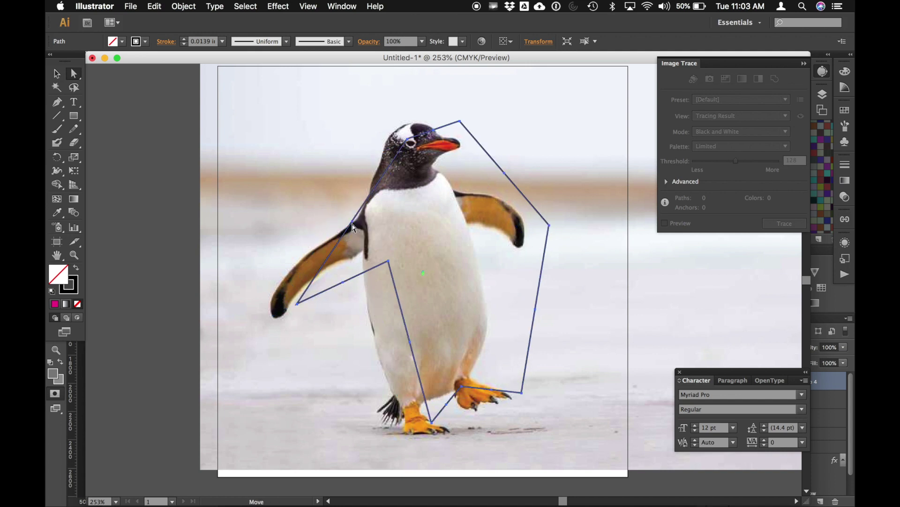
{"action": "key", "text": "super+z"}
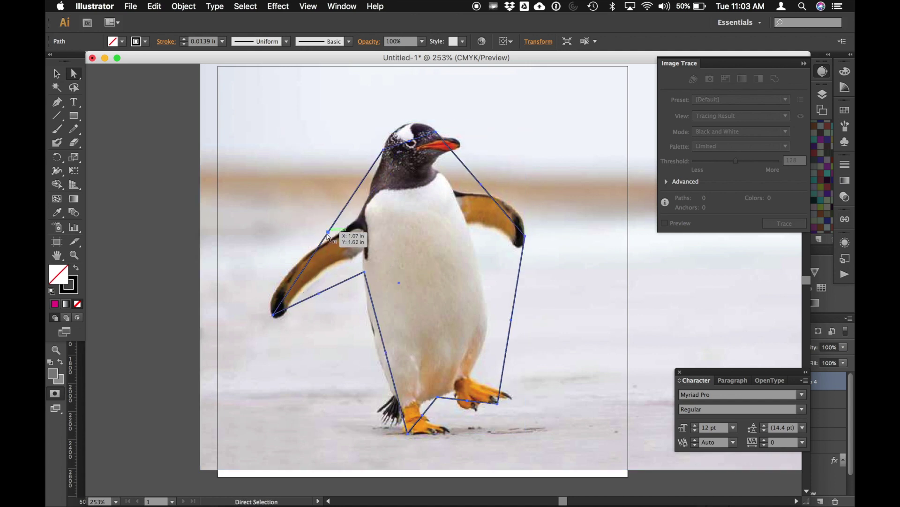
{"action": "left_click", "coordinate": [327, 233]}
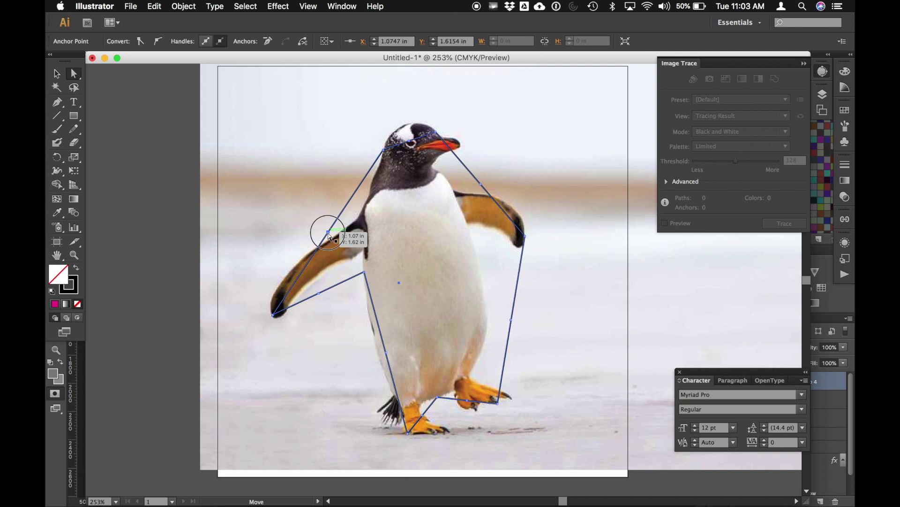
{"action": "left_click_drag", "start_coordinate": [328, 232], "coordinate": [353, 221]}
{"action": "left_click_drag", "start_coordinate": [481, 184], "coordinate": [453, 189]}
{"action": "left_click_drag", "start_coordinate": [511, 320], "coordinate": [487, 311]}
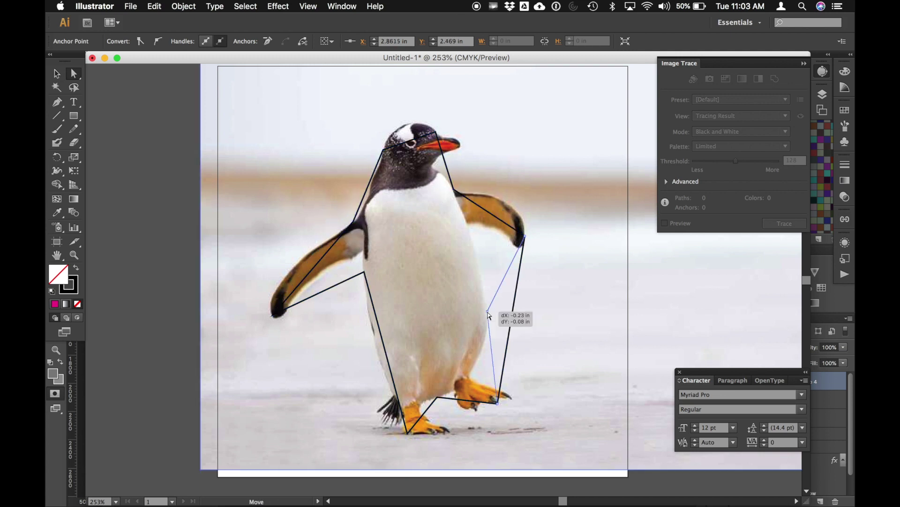
{"action": "left_click_drag", "start_coordinate": [488, 312], "coordinate": [488, 311]}
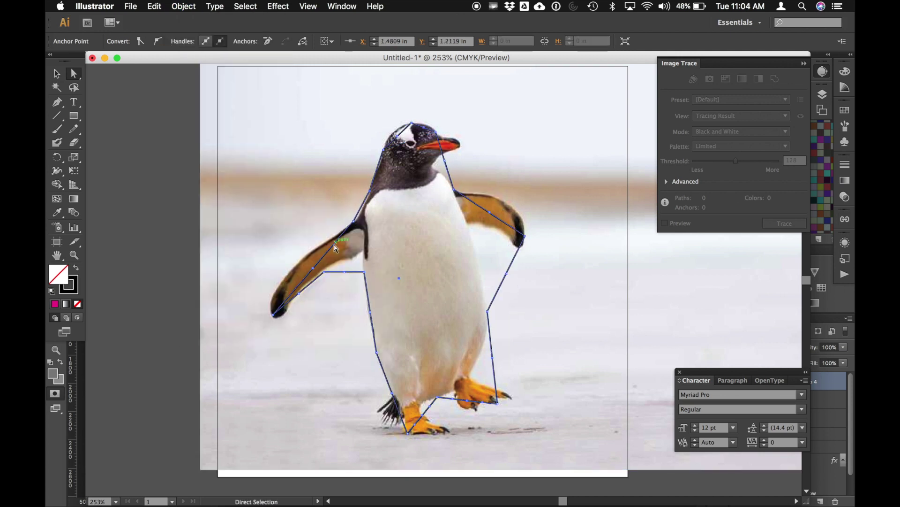
Step: Fit the outline's anchors to the underside and armpit of the left wing, both feet, and the body's lower right side
{"action": "left_click_drag", "start_coordinate": [365, 271], "coordinate": [341, 260]}
{"action": "left_click_drag", "start_coordinate": [415, 426], "coordinate": [406, 418]}
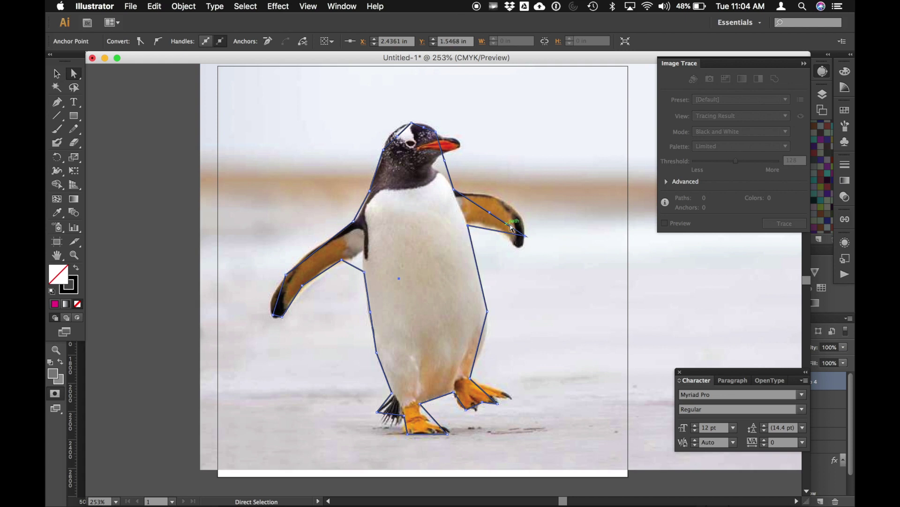
{"action": "left_click", "coordinate": [408, 140]}
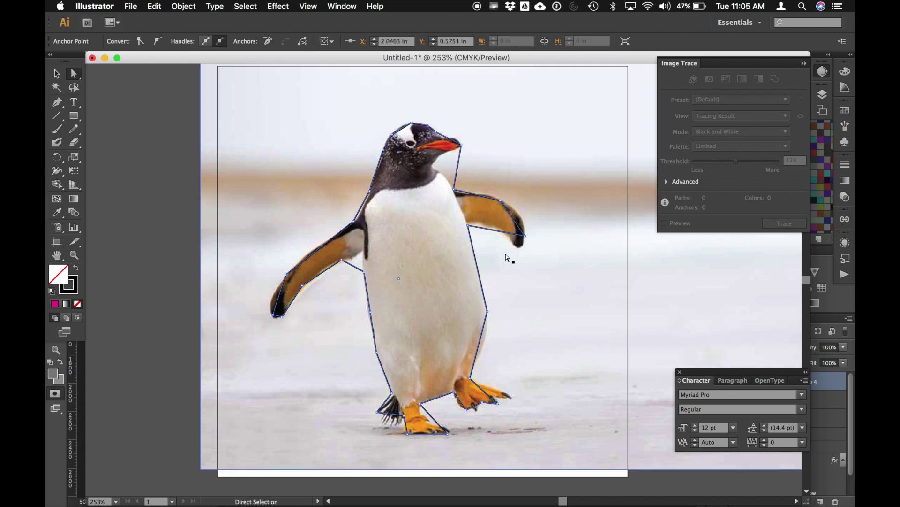
{"action": "left_click_drag", "start_coordinate": [353, 265], "coordinate": [363, 250]}
{"action": "left_click_drag", "start_coordinate": [434, 418], "coordinate": [419, 413]}
{"action": "left_click_drag", "start_coordinate": [474, 406], "coordinate": [513, 398]}
{"action": "left_click_drag", "start_coordinate": [479, 344], "coordinate": [484, 349]}
Step: Adjust the outline's anchors around the right wing, under the beak, along the left wing's upper edge, and at the back of the neck
{"action": "left_click_drag", "start_coordinate": [525, 235], "coordinate": [521, 247]}
{"action": "left_click_drag", "start_coordinate": [513, 218], "coordinate": [524, 221]}
{"action": "left_click_drag", "start_coordinate": [500, 201], "coordinate": [501, 200]}
{"action": "left_click_drag", "start_coordinate": [458, 166], "coordinate": [433, 165]}
{"action": "left_click_drag", "start_coordinate": [477, 194], "coordinate": [488, 194]}
{"action": "left_click_drag", "start_coordinate": [279, 294], "coordinate": [270, 300]}
{"action": "left_click_drag", "start_coordinate": [320, 248], "coordinate": [315, 249]}
{"action": "left_click_drag", "start_coordinate": [377, 171], "coordinate": [379, 165]}
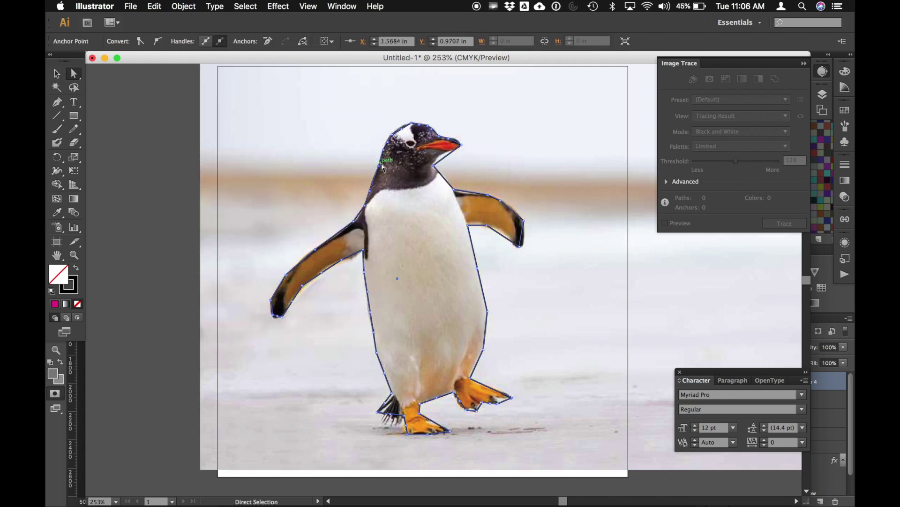
Step: Fine-tune the anchors on the crown, right foot's toes, tail, left side of the belly, and the left wing's underside and tip
{"action": "left_click_drag", "start_coordinate": [402, 129], "coordinate": [400, 127]}
{"action": "left_click_drag", "start_coordinate": [419, 124], "coordinate": [421, 122]}
{"action": "left_click_drag", "start_coordinate": [490, 403], "coordinate": [496, 397]}
{"action": "left_click_drag", "start_coordinate": [391, 414], "coordinate": [385, 424]}
{"action": "left_click_drag", "start_coordinate": [370, 311], "coordinate": [368, 311]}
{"action": "left_click_drag", "start_coordinate": [322, 272], "coordinate": [324, 270]}
{"action": "left_click_drag", "start_coordinate": [302, 285], "coordinate": [304, 287]}
{"action": "left_click_drag", "start_coordinate": [277, 315], "coordinate": [276, 319]}
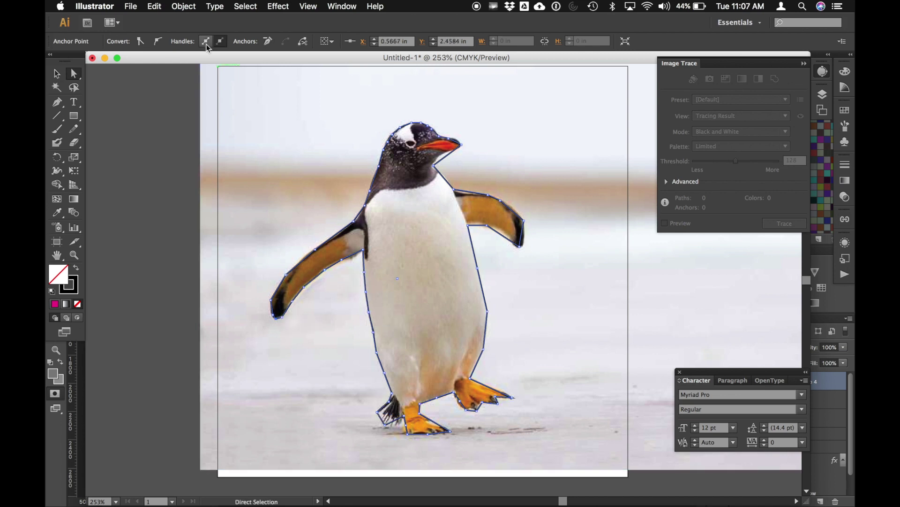
Step: Adjust the right wing's edge and convert anchors there and on both sides of the belly to smooth points
{"action": "left_click_drag", "start_coordinate": [501, 200], "coordinate": [492, 227]}
{"action": "left_click", "coordinate": [158, 41]}
{"action": "left_click", "coordinate": [157, 41]}
{"action": "left_click", "coordinate": [487, 311]}
{"action": "left_click", "coordinate": [158, 41]}
{"action": "left_click", "coordinate": [368, 311]}
{"action": "left_click", "coordinate": [157, 41]}
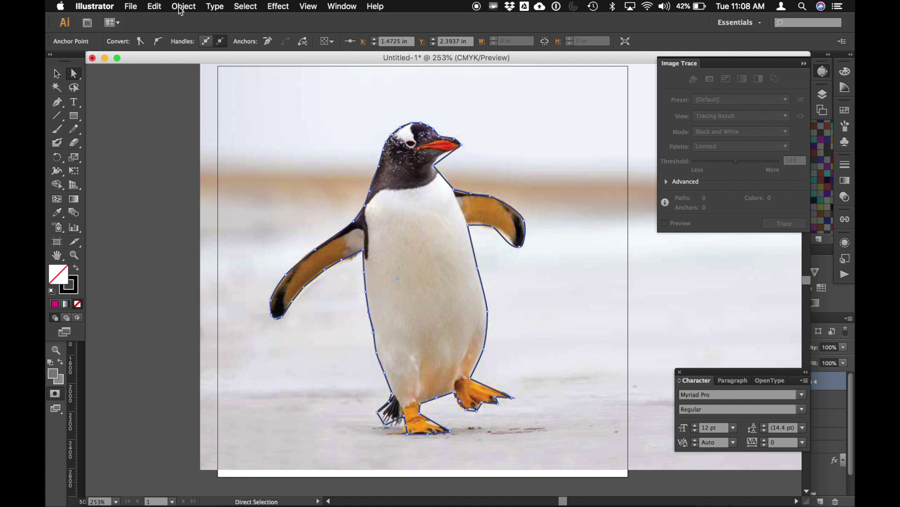
Step: Add more anchor points to the outline and refine it at the throat, the tail feathers, and both feet
{"action": "left_click", "coordinate": [181, 7]}
{"action": "left_click_drag", "start_coordinate": [447, 155], "coordinate": [440, 156]}
{"action": "left_click_drag", "start_coordinate": [381, 418], "coordinate": [388, 412]}
{"action": "left_click_drag", "start_coordinate": [395, 419], "coordinate": [435, 424]}
{"action": "left_click_drag", "start_coordinate": [460, 401], "coordinate": [458, 401]}
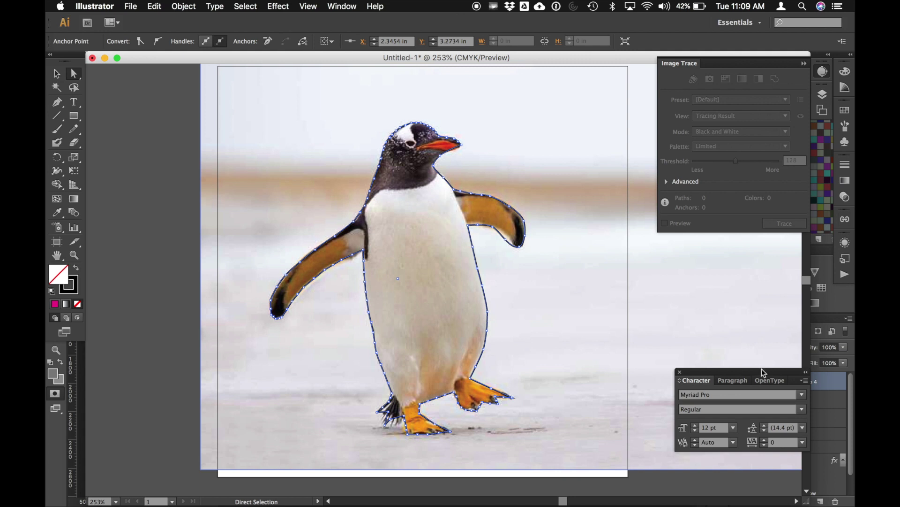
Step: Expand Layer 1 and hide the penguin photo jrcXT8.tif
{"action": "left_click", "coordinate": [60, 75]}
{"action": "left_click", "coordinate": [823, 96]}
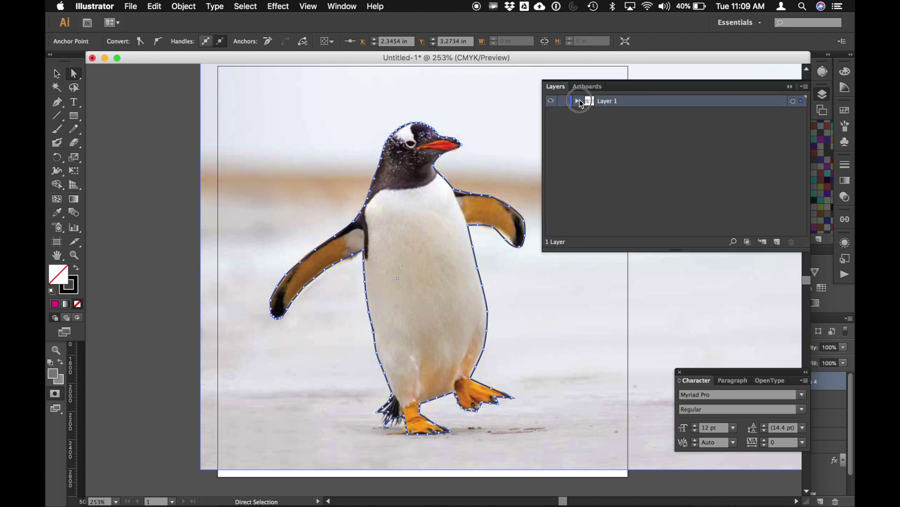
{"action": "left_click", "coordinate": [578, 101]}
{"action": "left_click", "coordinate": [552, 125]}
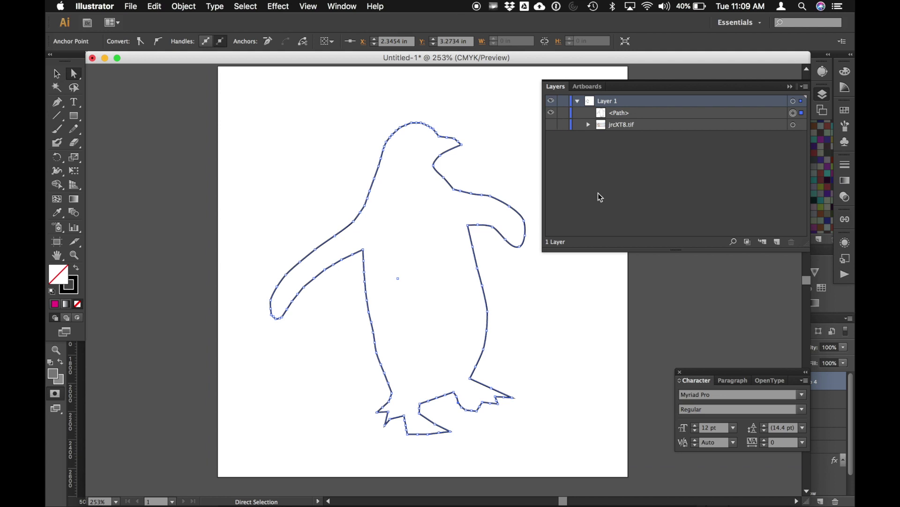
Step: Select the penguin outline, fill it with magenta, and remove its stroke
{"action": "left_click", "coordinate": [57, 74]}
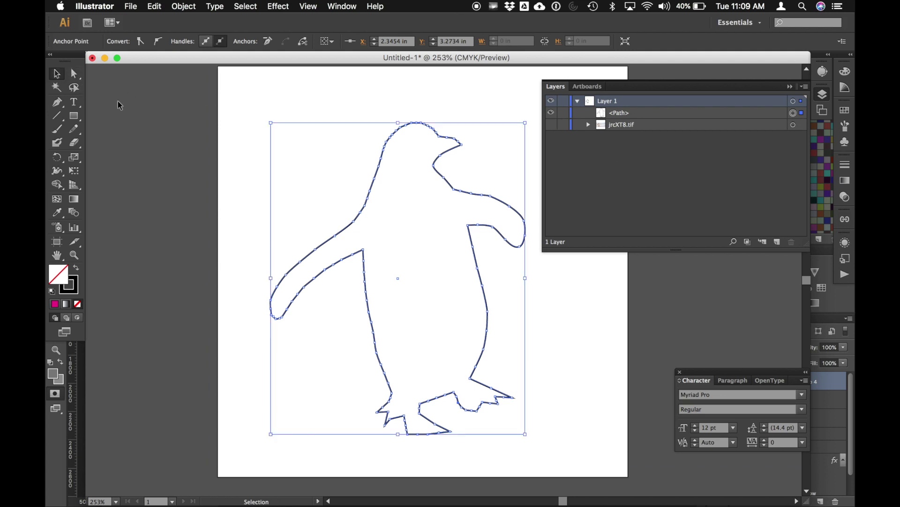
{"action": "left_click", "coordinate": [407, 209]}
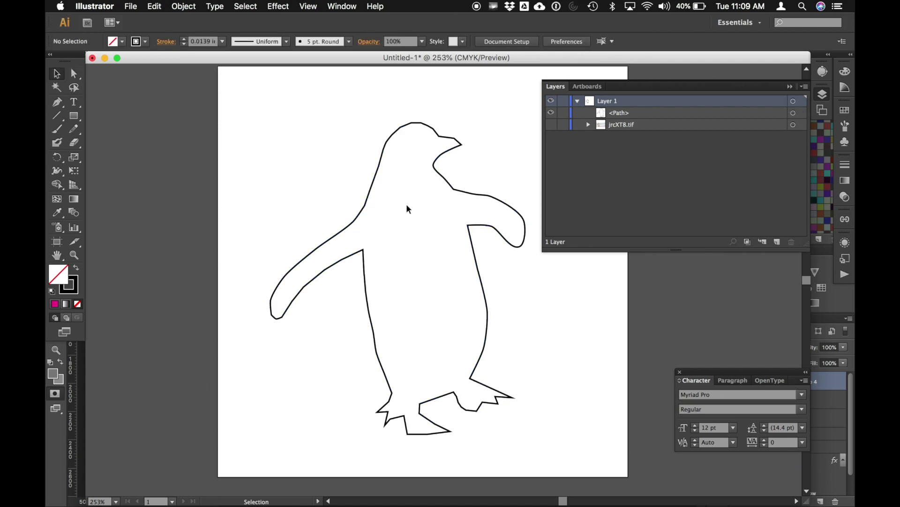
{"action": "left_click", "coordinate": [368, 196]}
{"action": "left_click", "coordinate": [122, 41]}
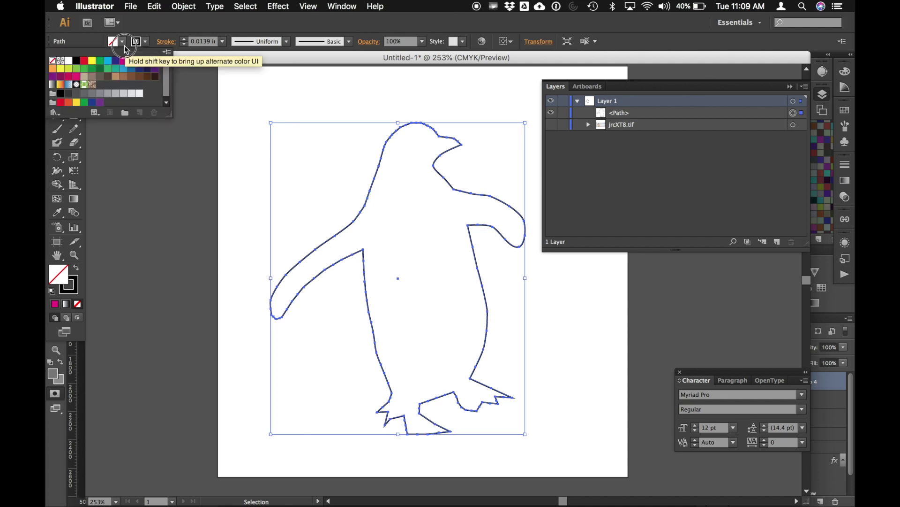
{"action": "left_click", "coordinate": [123, 60]}
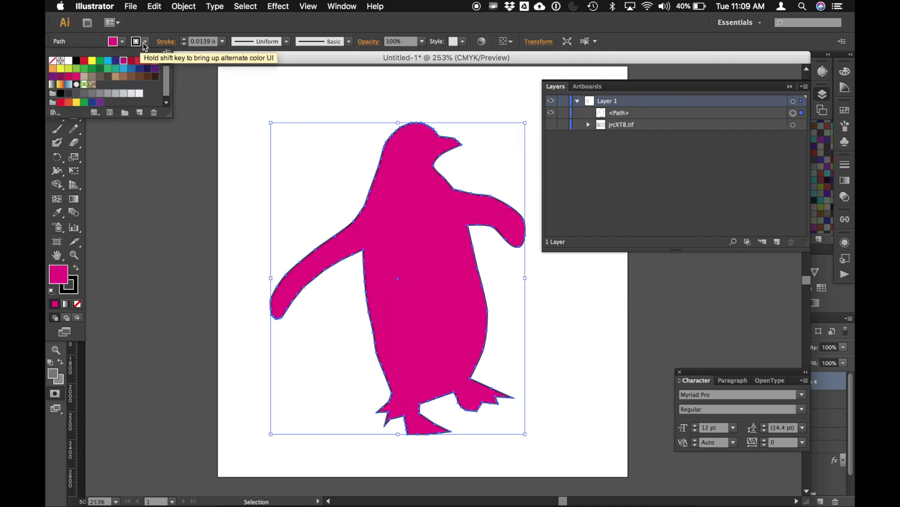
{"action": "left_click", "coordinate": [144, 41]}
{"action": "left_click", "coordinate": [145, 42]}
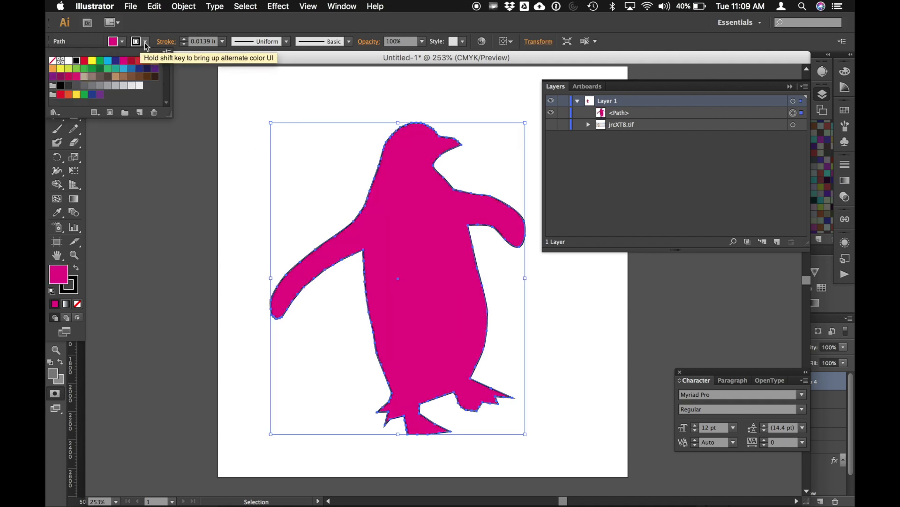
{"action": "left_click", "coordinate": [52, 61]}
{"action": "left_click", "coordinate": [291, 211]}
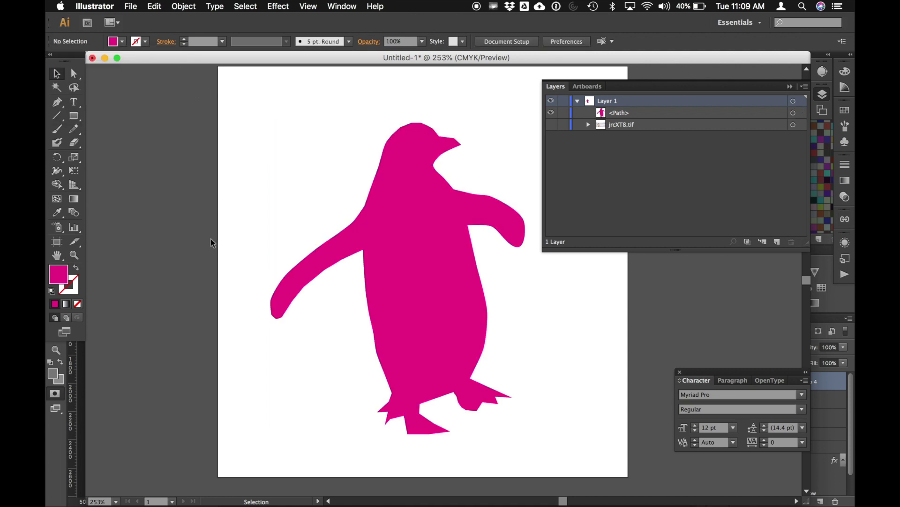
Step: Copy the magenta penguin shape and switch to the Photoshop document with the masked planets pattern
{"action": "left_click", "coordinate": [429, 330]}
{"action": "left_click", "coordinate": [154, 6]}
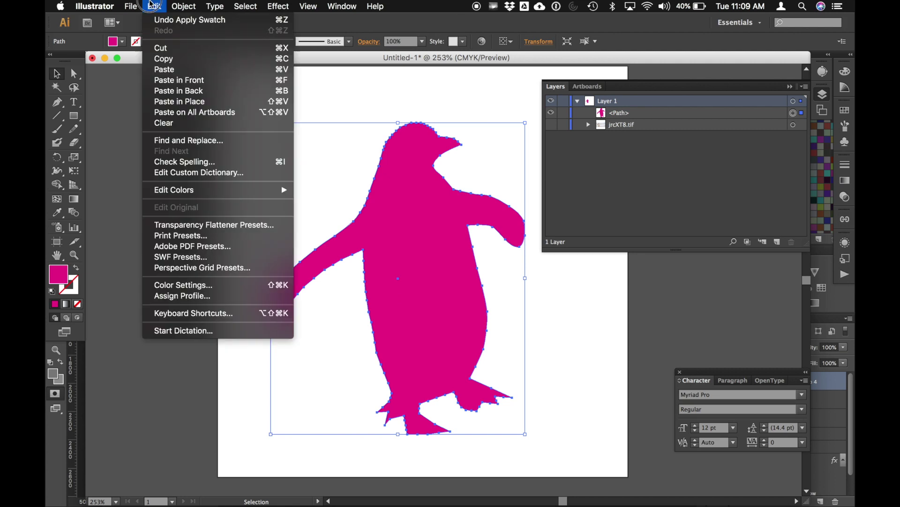
{"action": "left_click", "coordinate": [164, 60]}
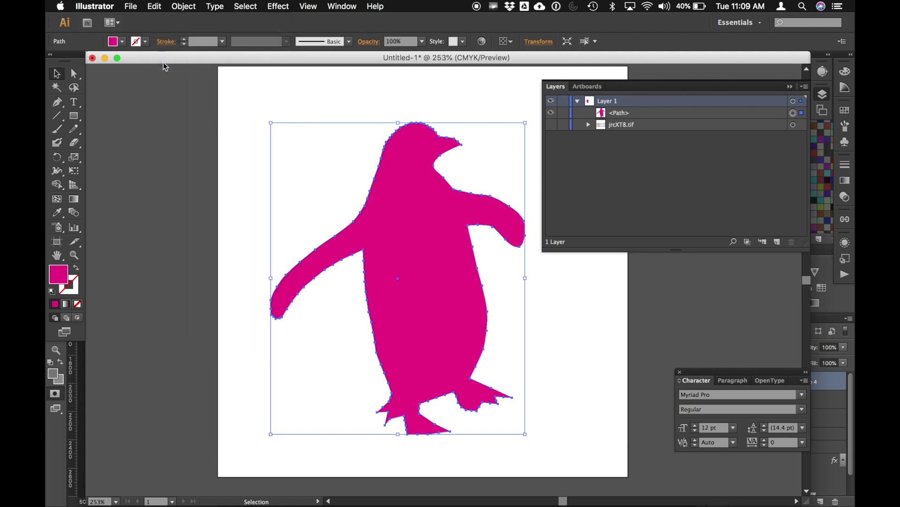
{"action": "key", "text": "ctrl+Up"}
{"action": "left_click", "coordinate": [519, 212]}
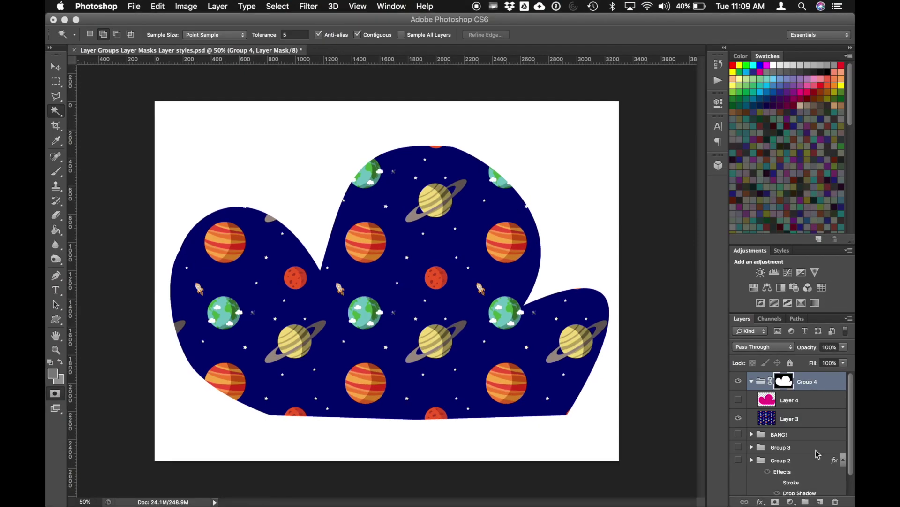
Step: Delete the hidden magenta cloud layer from Group 4
{"action": "left_click", "coordinate": [806, 400]}
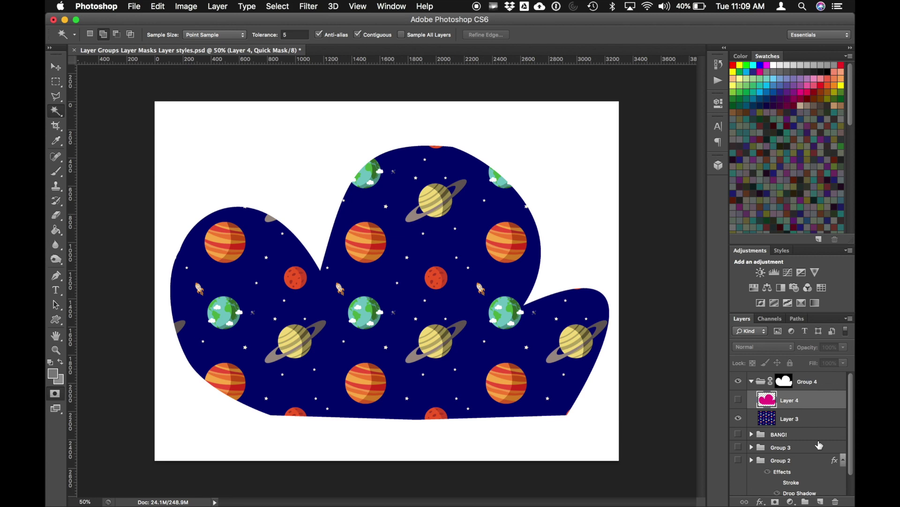
{"action": "left_click", "coordinate": [836, 501]}
{"action": "left_click", "coordinate": [535, 184]}
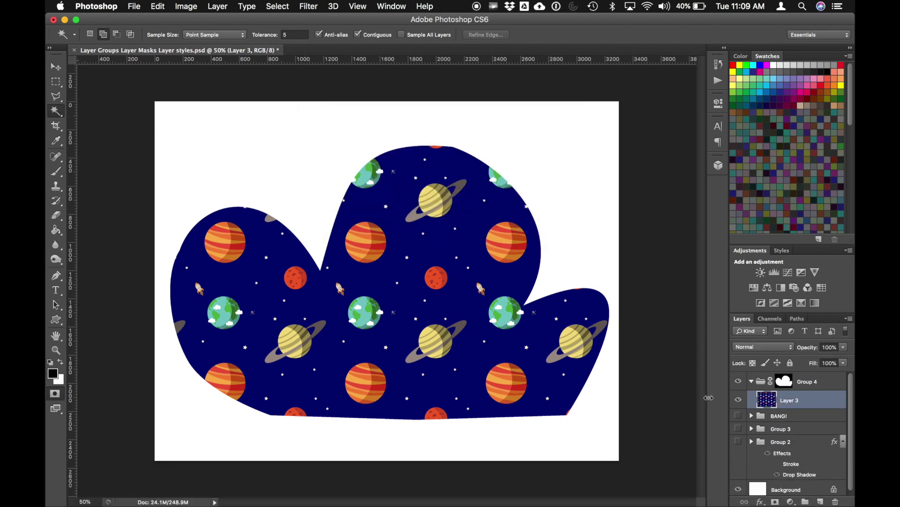
Step: Paste the magenta penguin as pixels above the planets pattern and enlarge it to about 222%, spanning most of the canvas height
{"action": "key", "text": "super+v"}
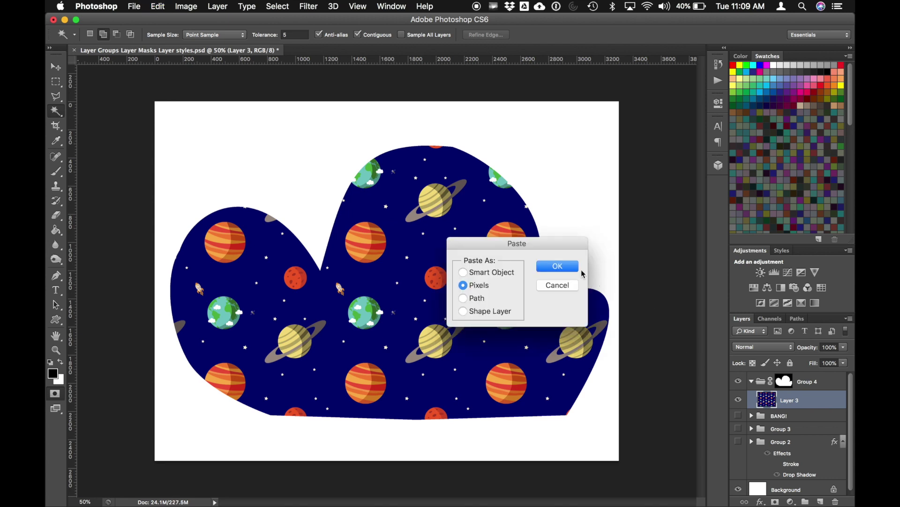
{"action": "left_click", "coordinate": [557, 266]}
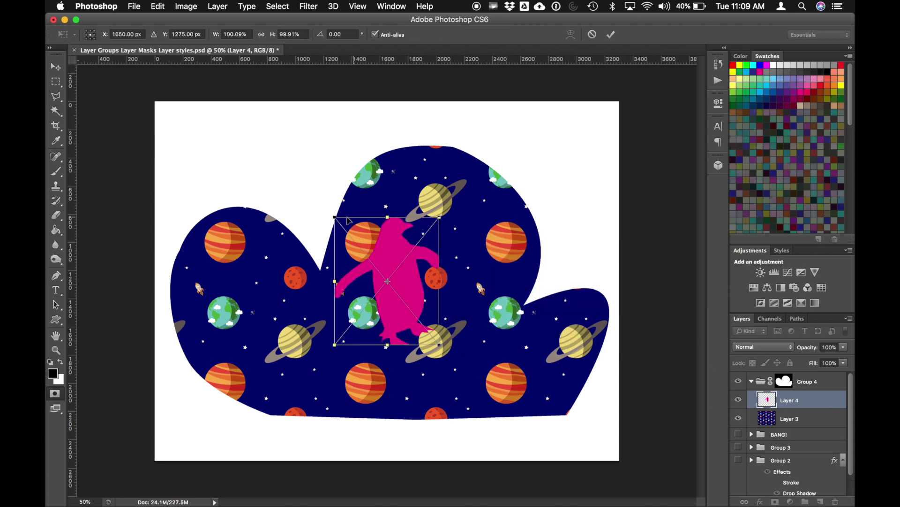
{"action": "left_click_drag", "start_coordinate": [335, 216], "coordinate": [276, 146]}
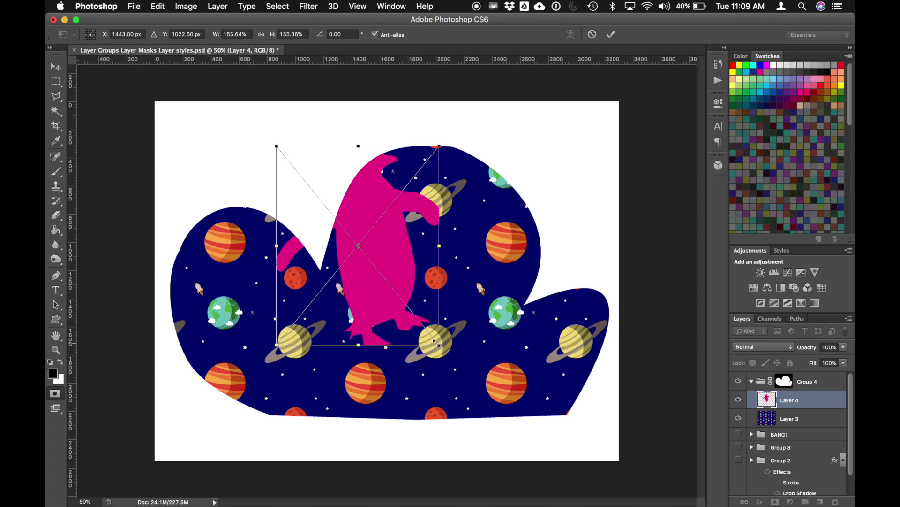
{"action": "left_click_drag", "start_coordinate": [436, 343], "coordinate": [510, 430]}
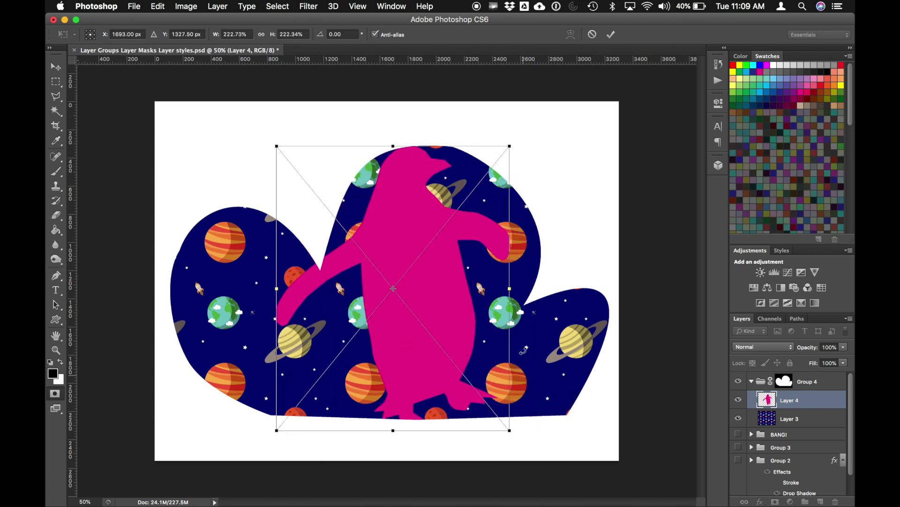
{"action": "left_click", "coordinate": [611, 35]}
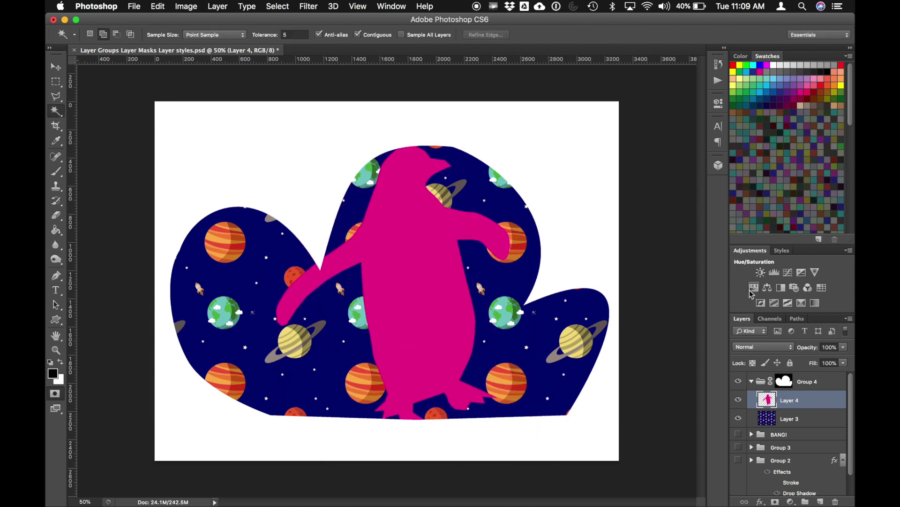
Step: Delete the cloud-shaped layer mask from Group 4 and select the magenta penguin on Layer 4 with the Magic Wand
{"action": "right_click", "coordinate": [791, 384]}
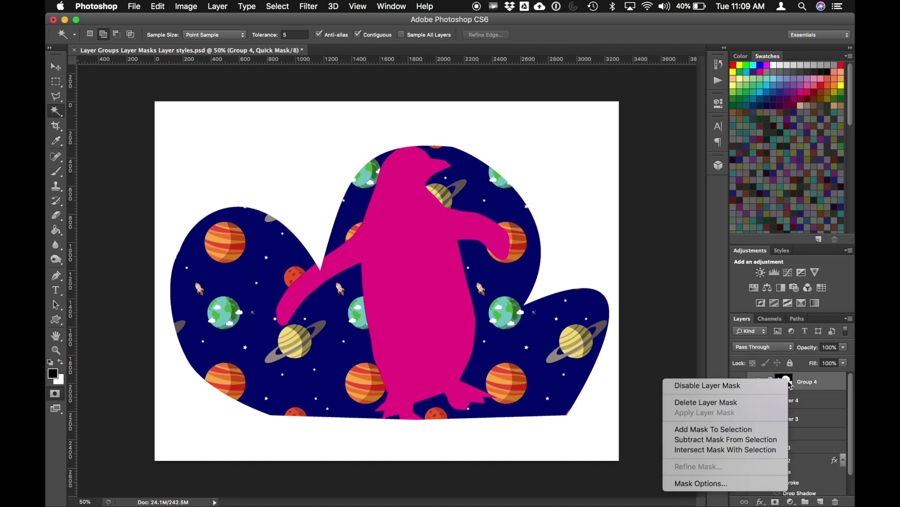
{"action": "left_click", "coordinate": [699, 402]}
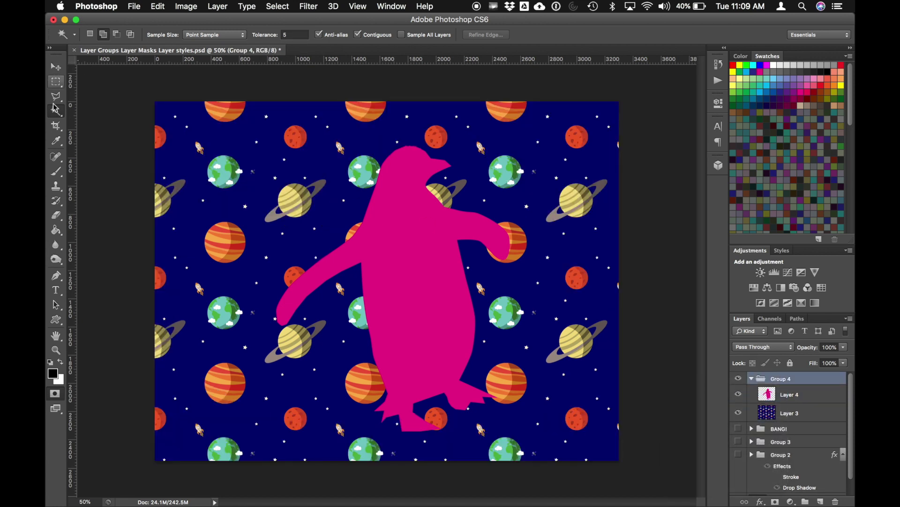
{"action": "left_click", "coordinate": [56, 109]}
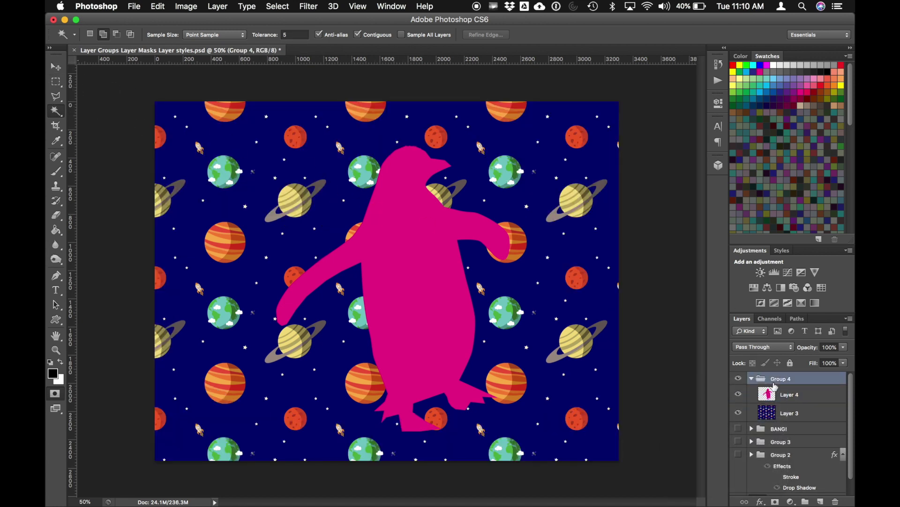
{"action": "left_click", "coordinate": [790, 400]}
{"action": "key", "text": "q"}
{"action": "left_click", "coordinate": [408, 216]}
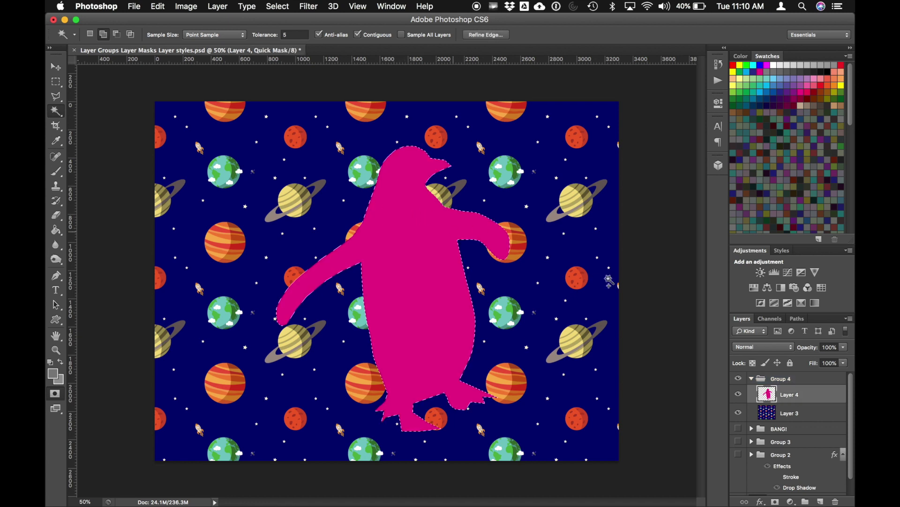
Step: Add a layer mask to Group 4 that hides the penguin selection
{"action": "left_click", "coordinate": [786, 384]}
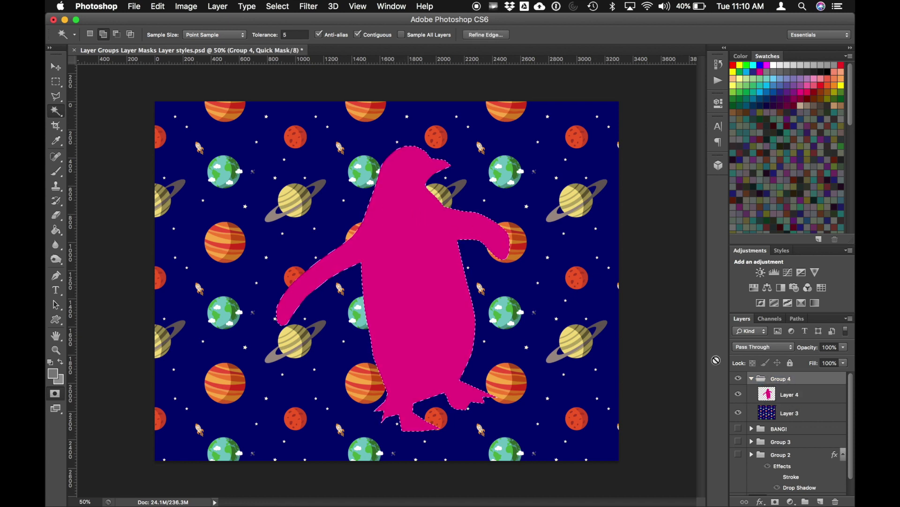
{"action": "left_click", "coordinate": [218, 6]}
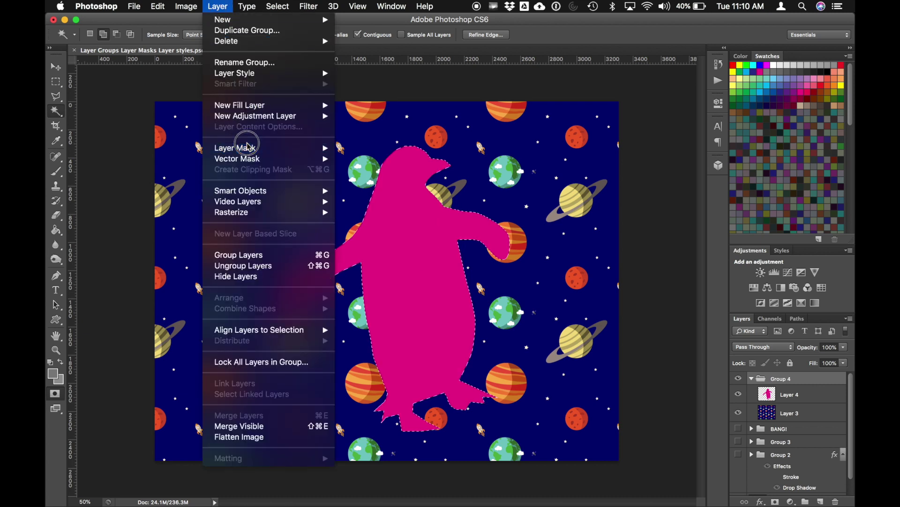
{"action": "mouse_move", "coordinate": [247, 147]}
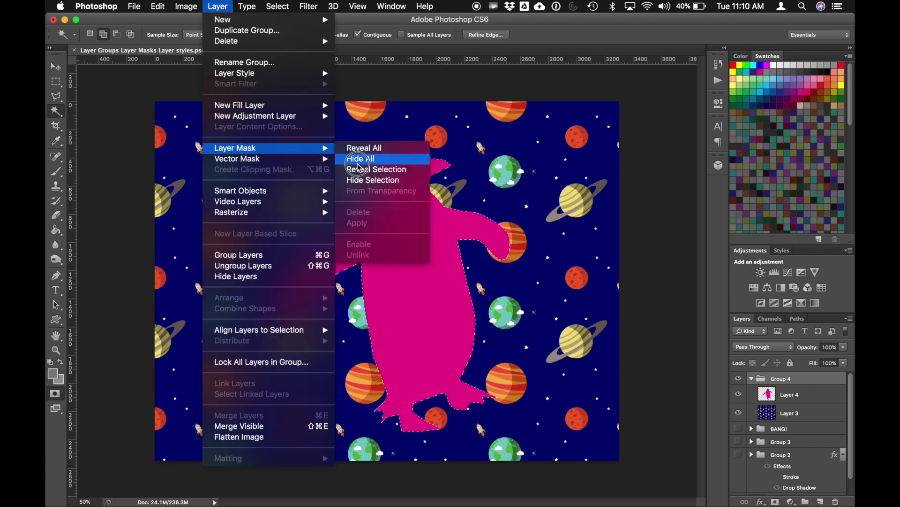
{"action": "left_click", "coordinate": [368, 180]}
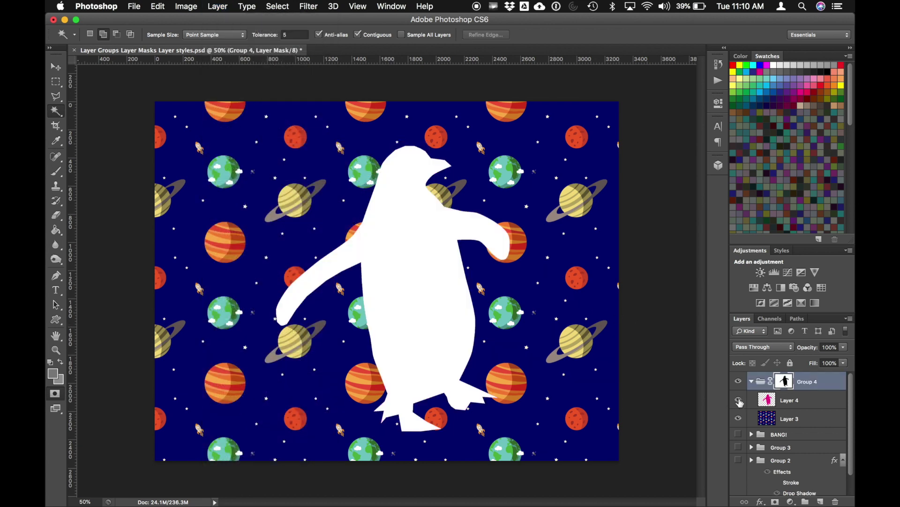